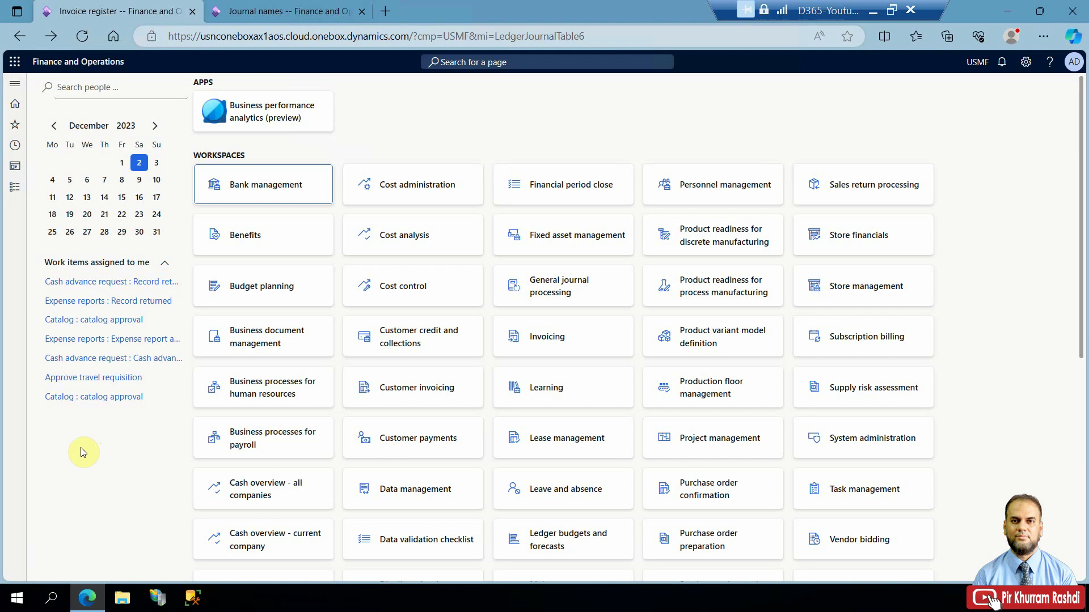
# Open the Accounts payable vendor posting profiles and review the GEN profile's setup lines for vendor groups 50 and 40
pyautogui.click(18, 195)
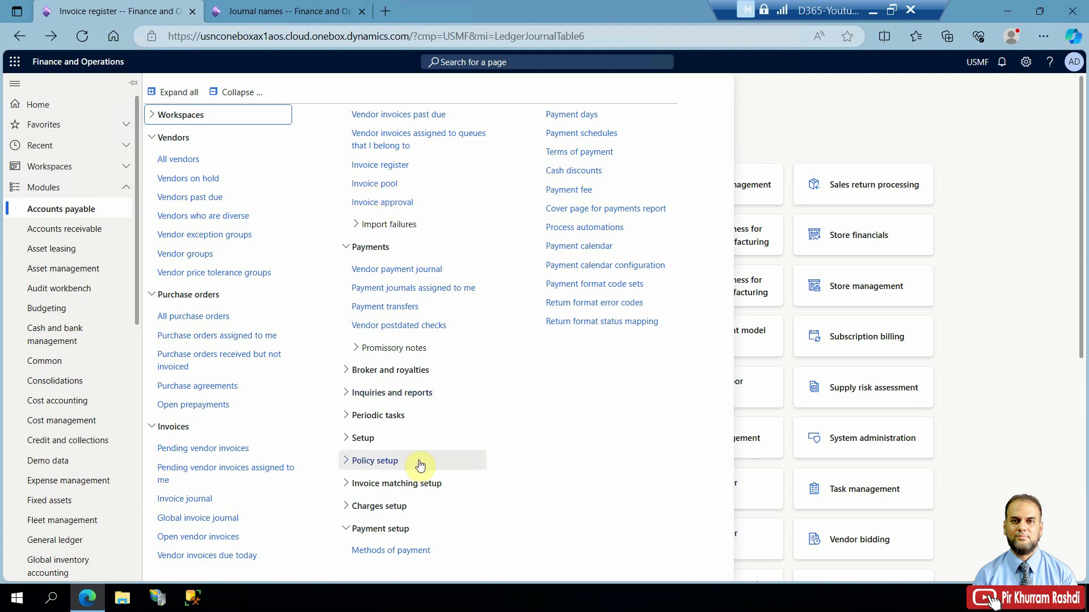
pyautogui.click(406, 440)
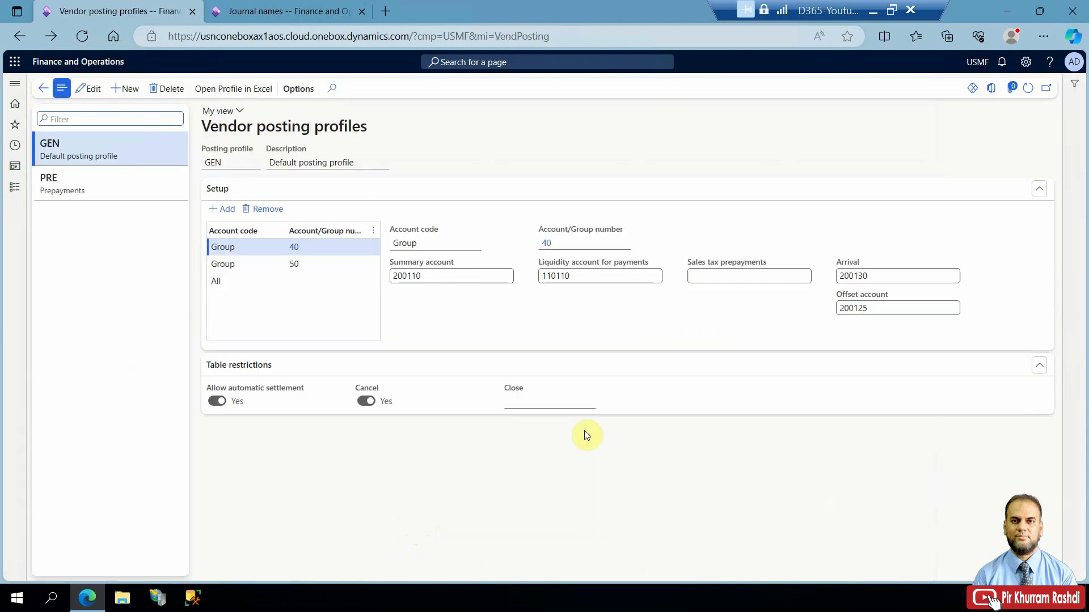
pyautogui.click(269, 283)
pyautogui.click(274, 266)
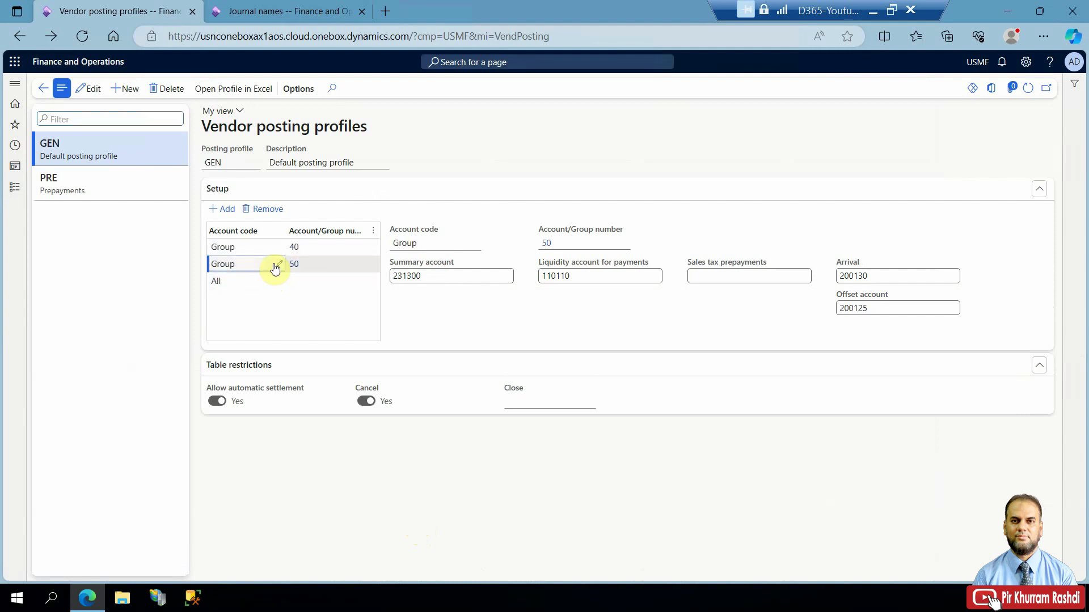
pyautogui.click(305, 245)
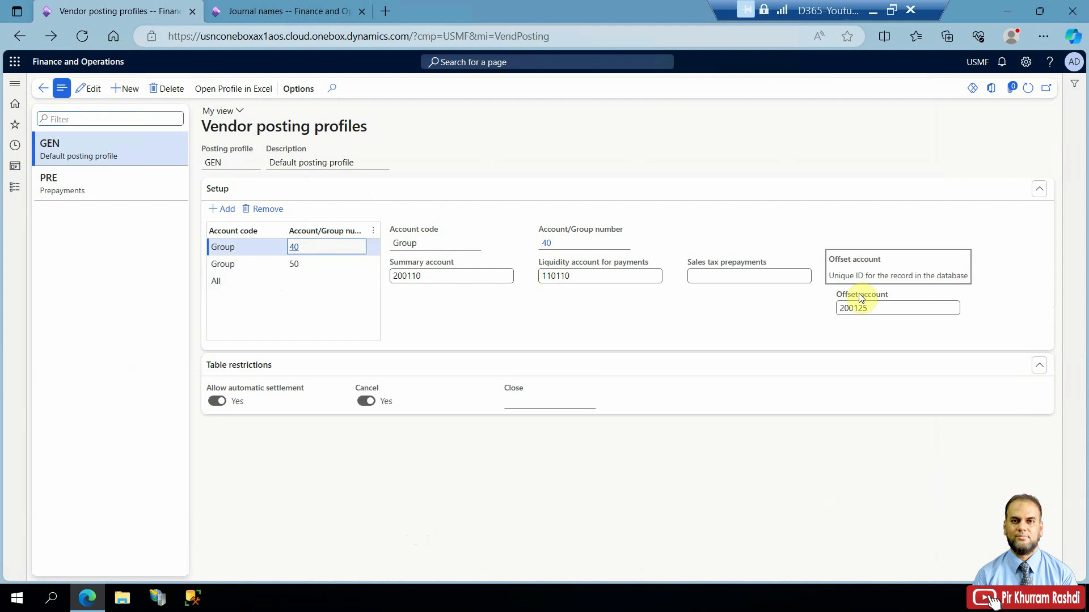
# View the main account details behind the Arrival account for group 40, and return to the vendor posting profiles
pyautogui.moveTo(852, 266)
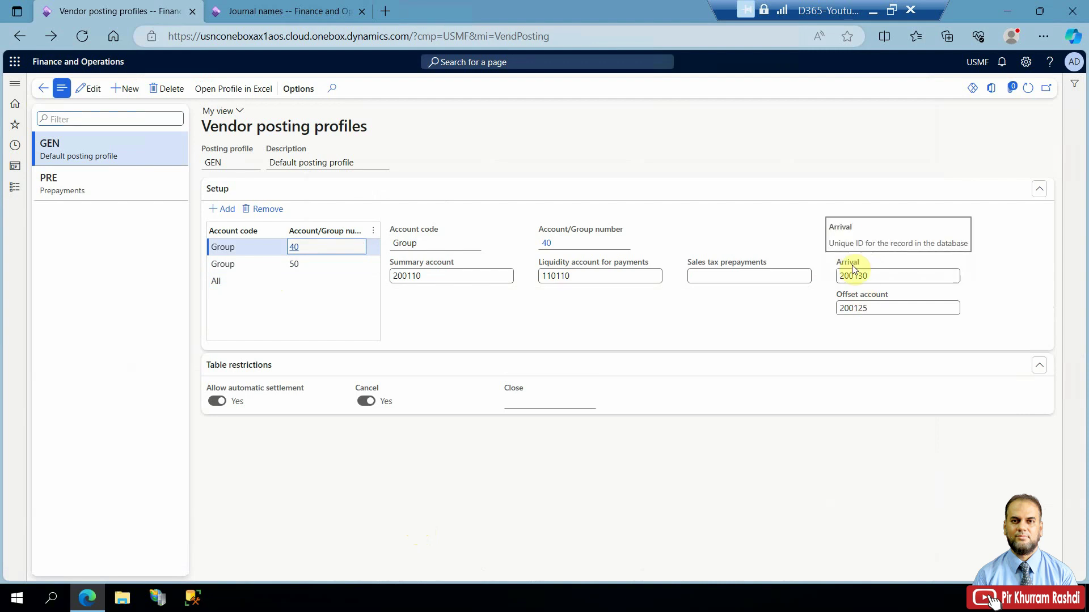
pyautogui.rightClick(852, 272)
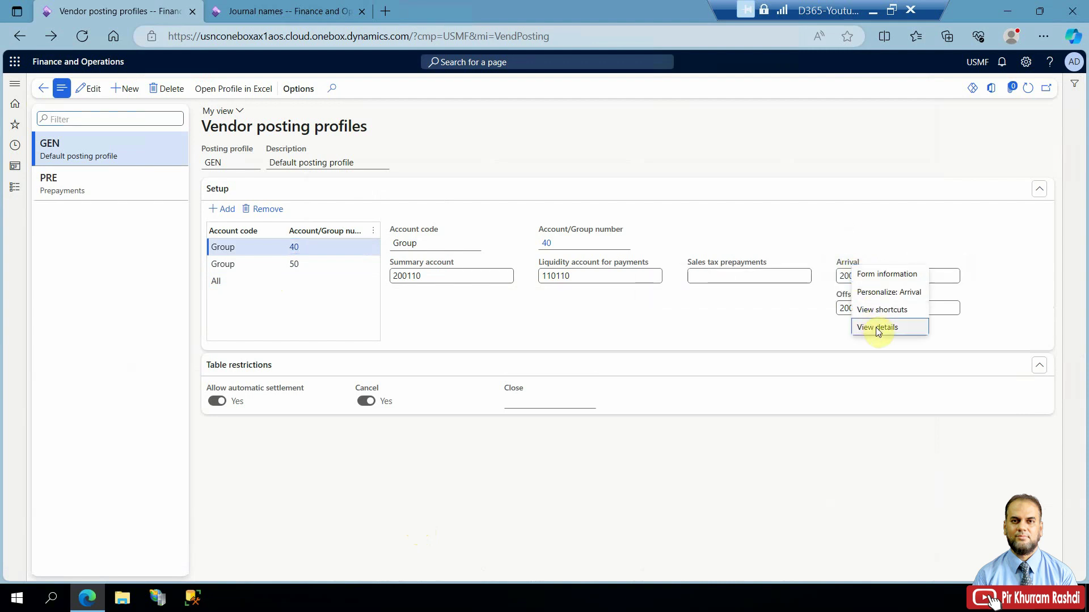
pyautogui.click(877, 330)
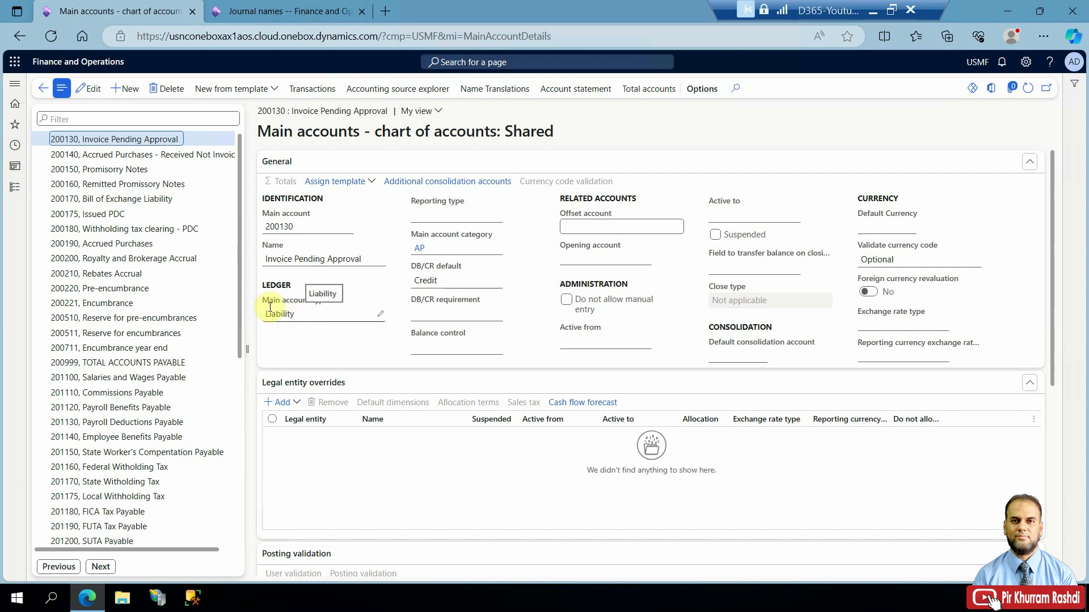
pyautogui.click(43, 89)
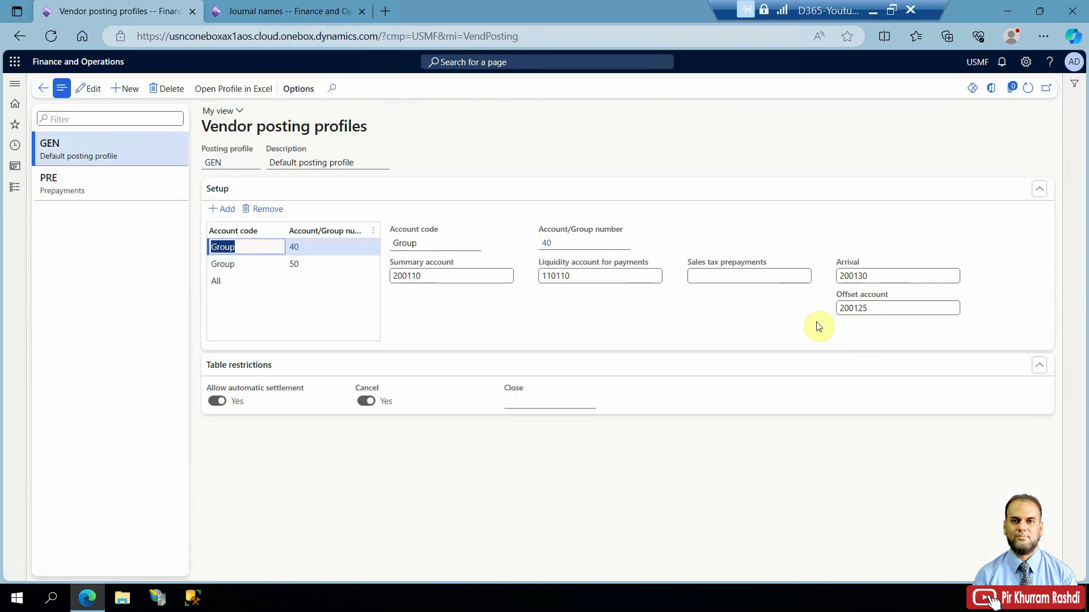
# View the main account details behind the Offset account for group 40, and return to the vendor posting profiles
pyautogui.rightClick(846, 298)
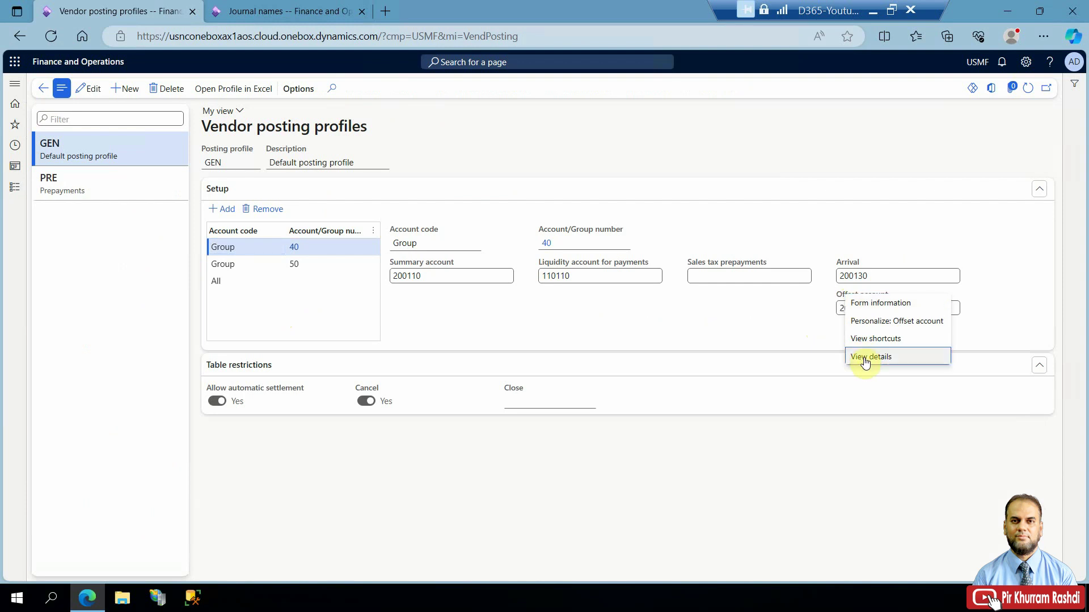
pyautogui.click(862, 361)
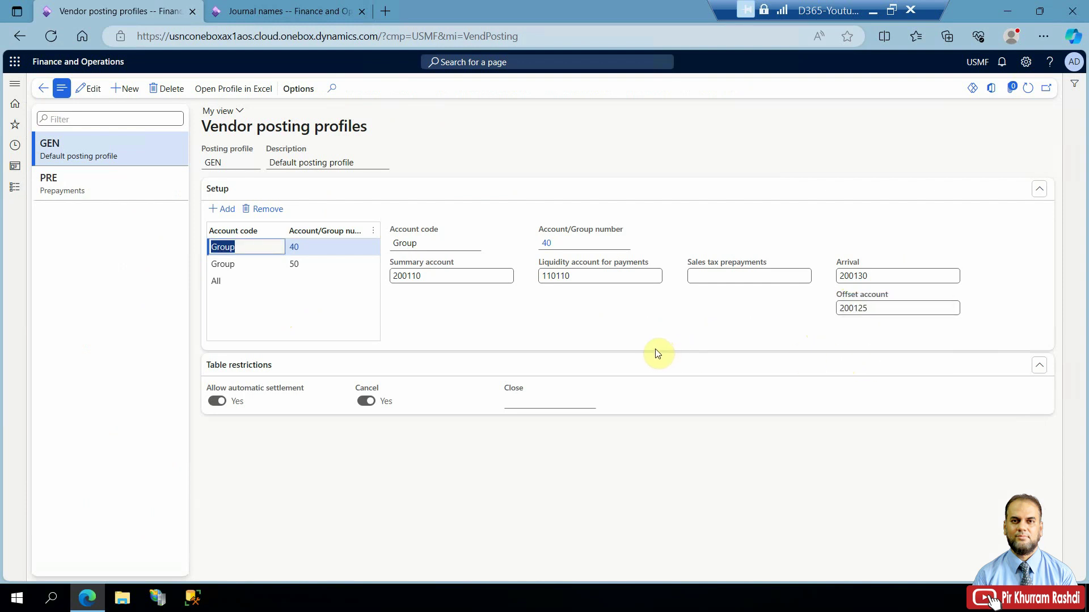
pyautogui.click(858, 306)
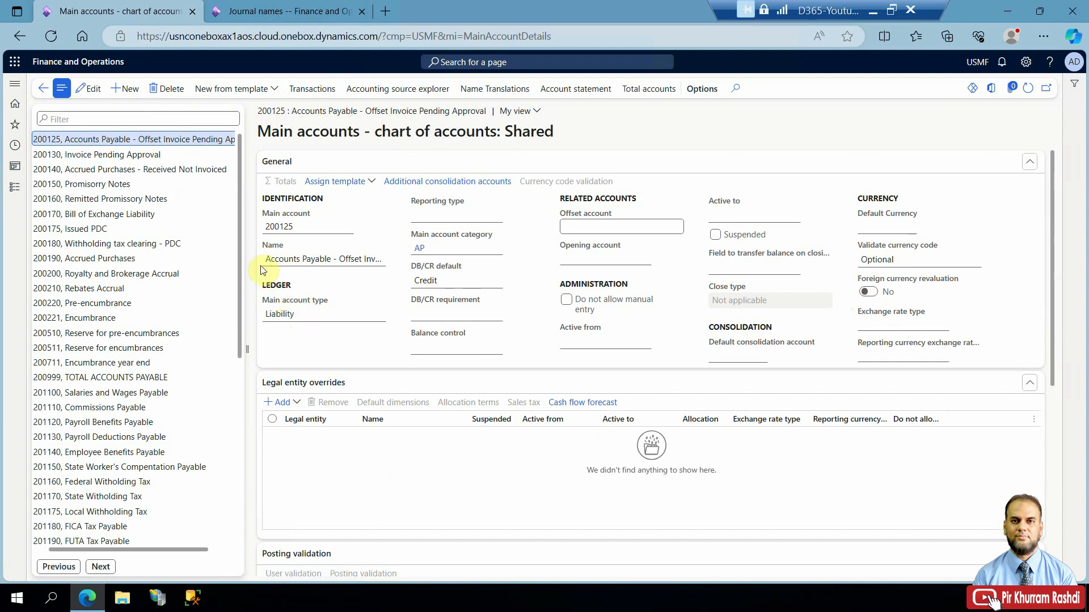
pyautogui.click(40, 91)
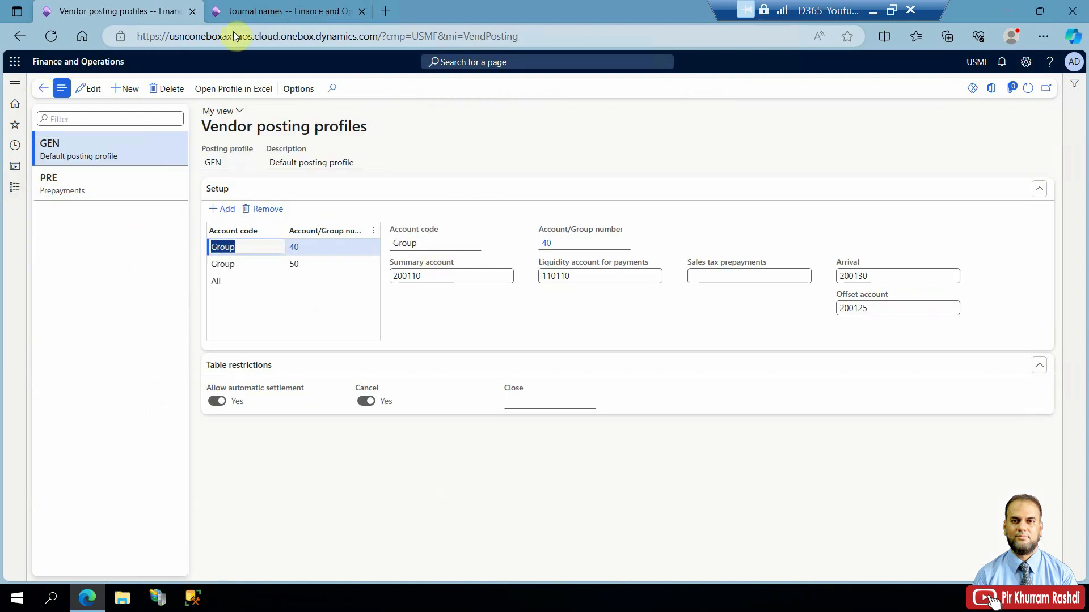
# Switch to the General ledger journal names setup and examine the journal type of APInvReg
pyautogui.click(253, 13)
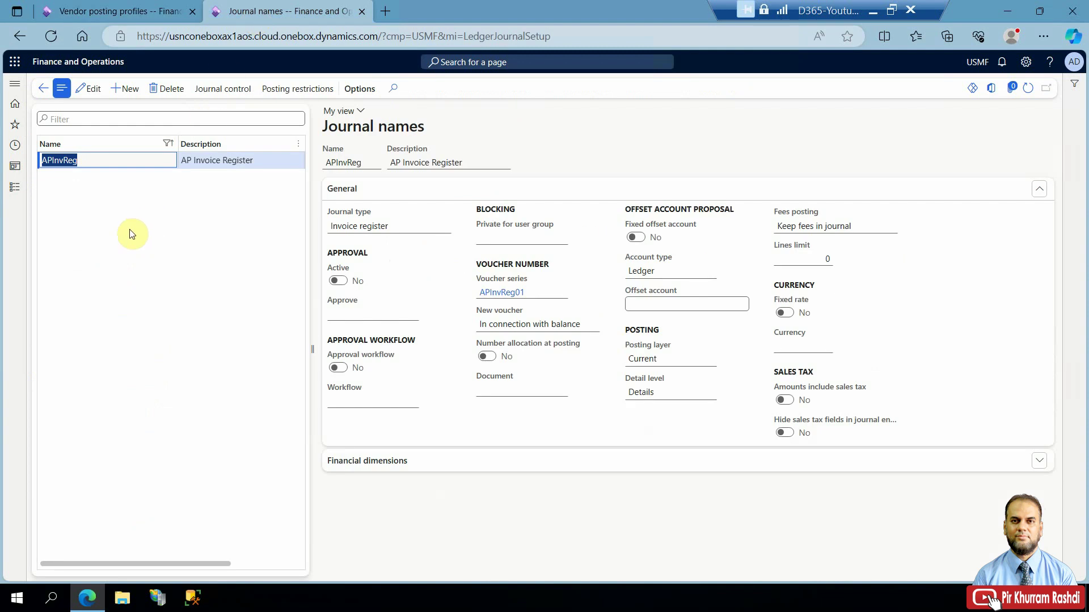
pyautogui.click(16, 193)
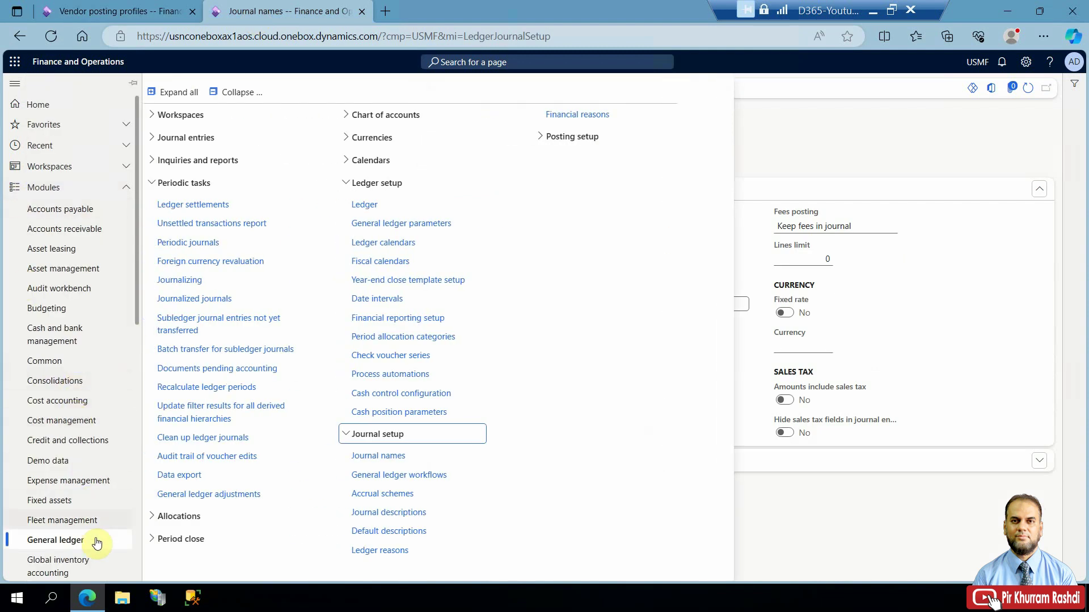
pyautogui.click(377, 463)
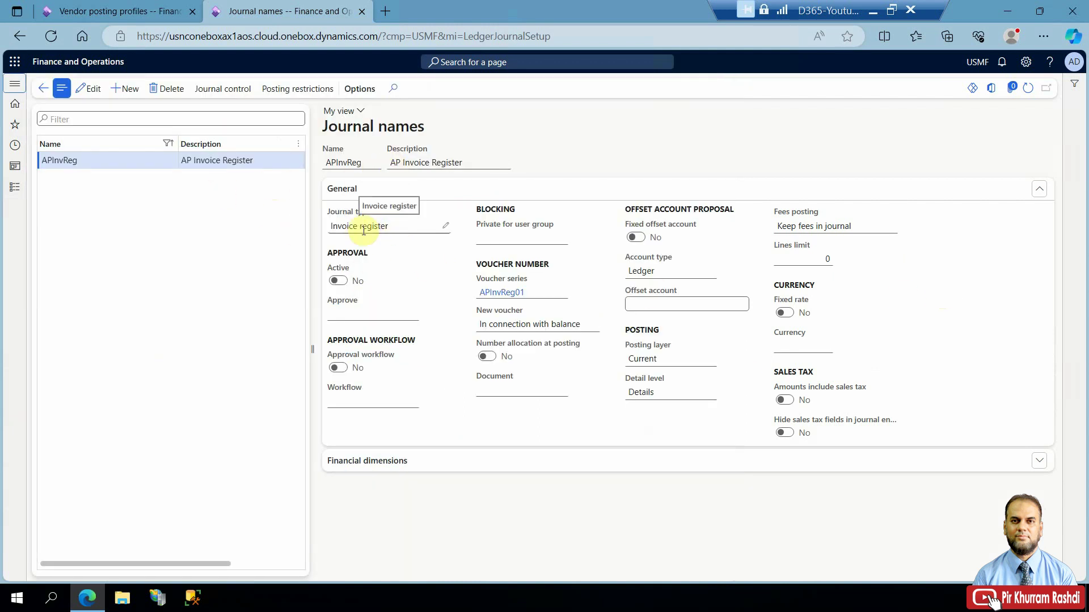
pyautogui.click(330, 230)
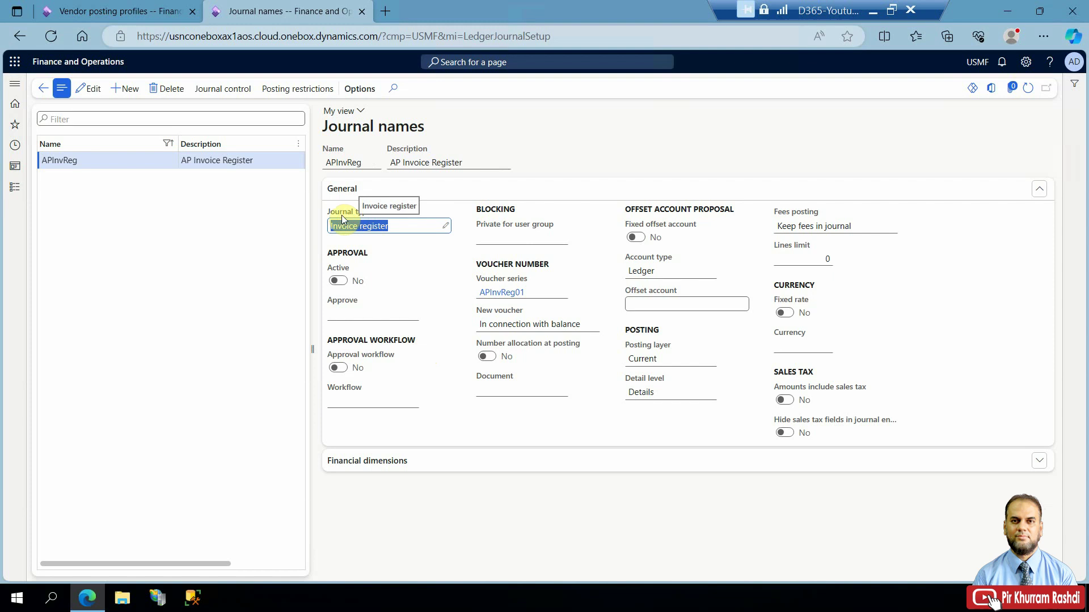
# Clear the name filter on the journal names list and compare the journal types of APInvApp and APInvReg
pyautogui.click(169, 146)
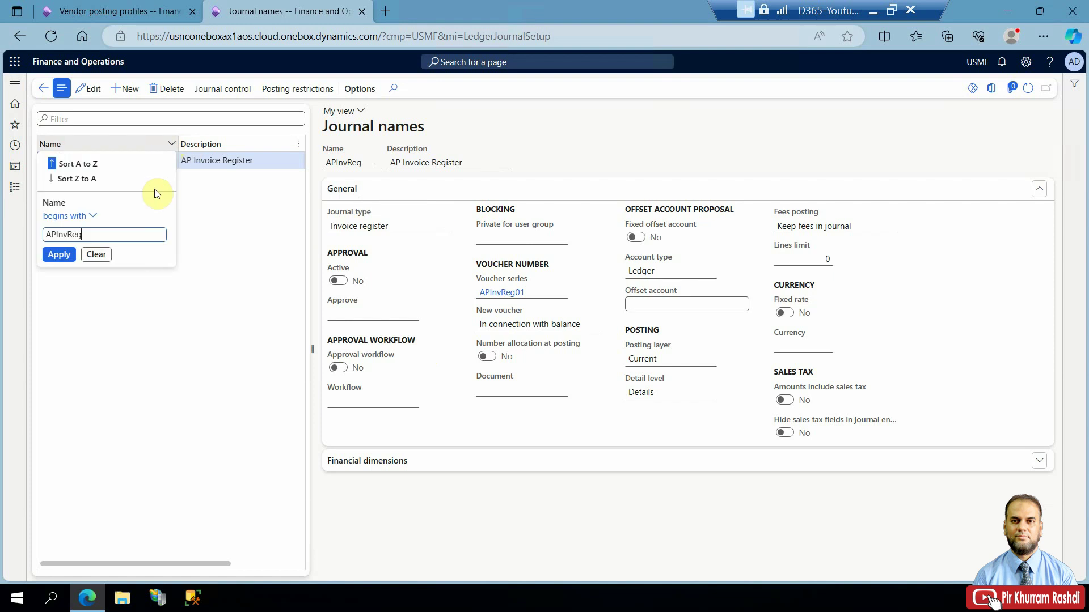
pyautogui.click(105, 254)
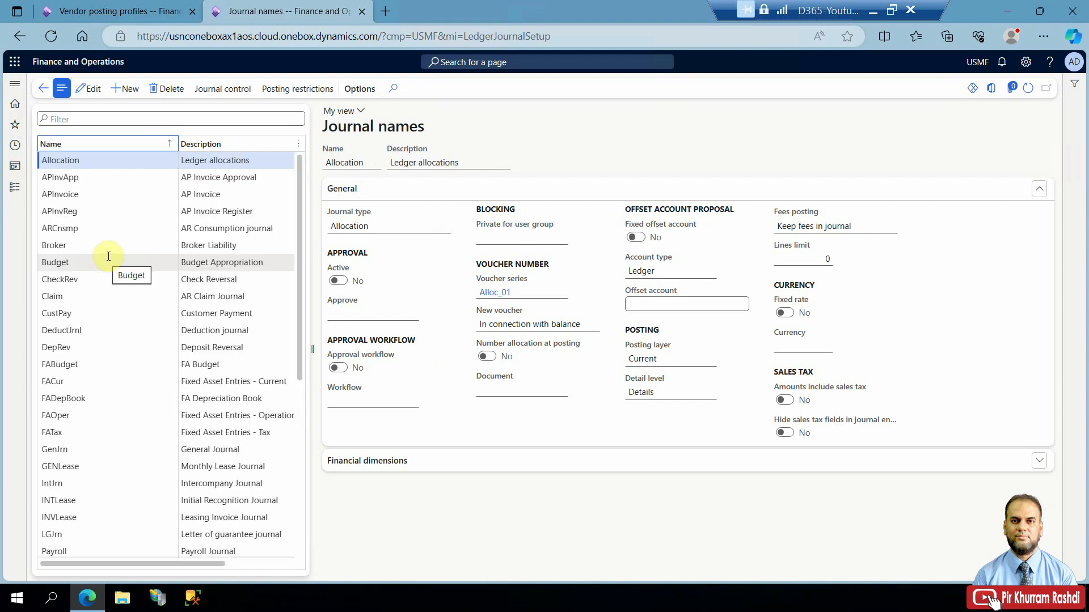
pyautogui.click(87, 180)
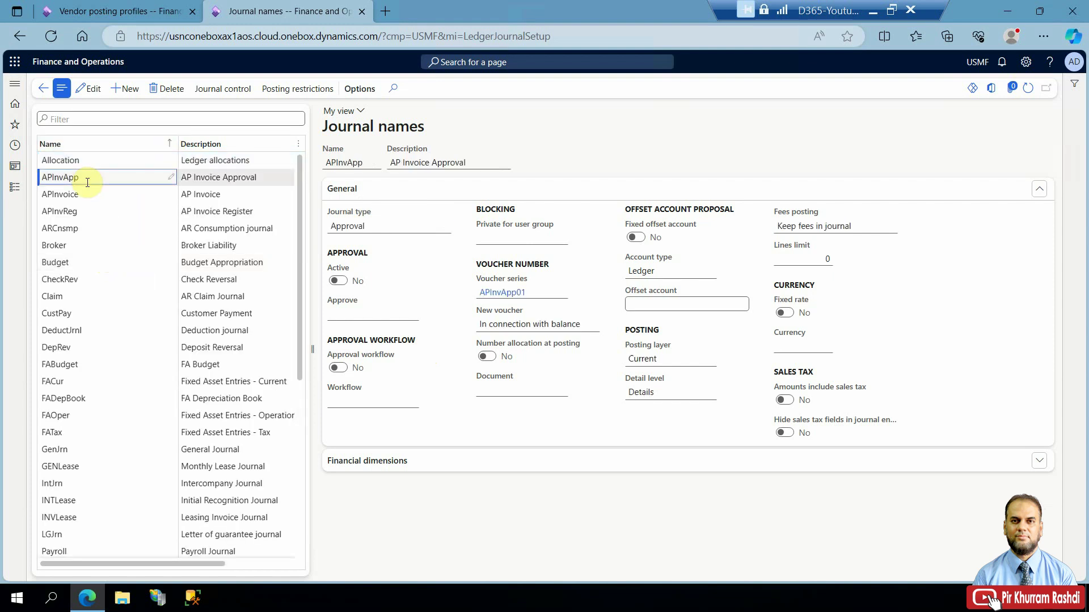
pyautogui.moveTo(374, 227); pyautogui.dragTo(347, 228)
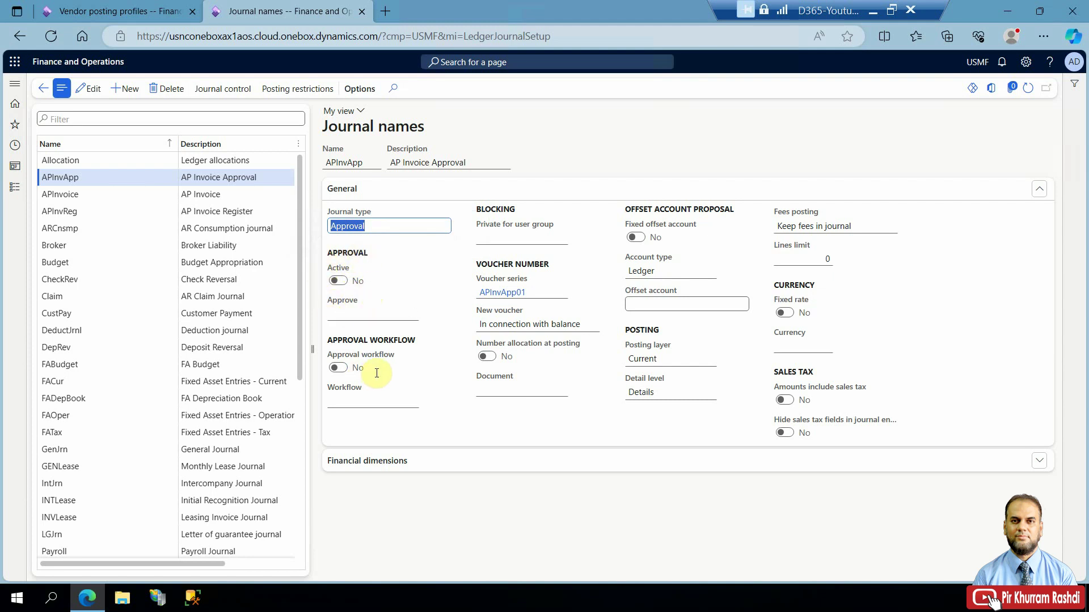
pyautogui.click(238, 212)
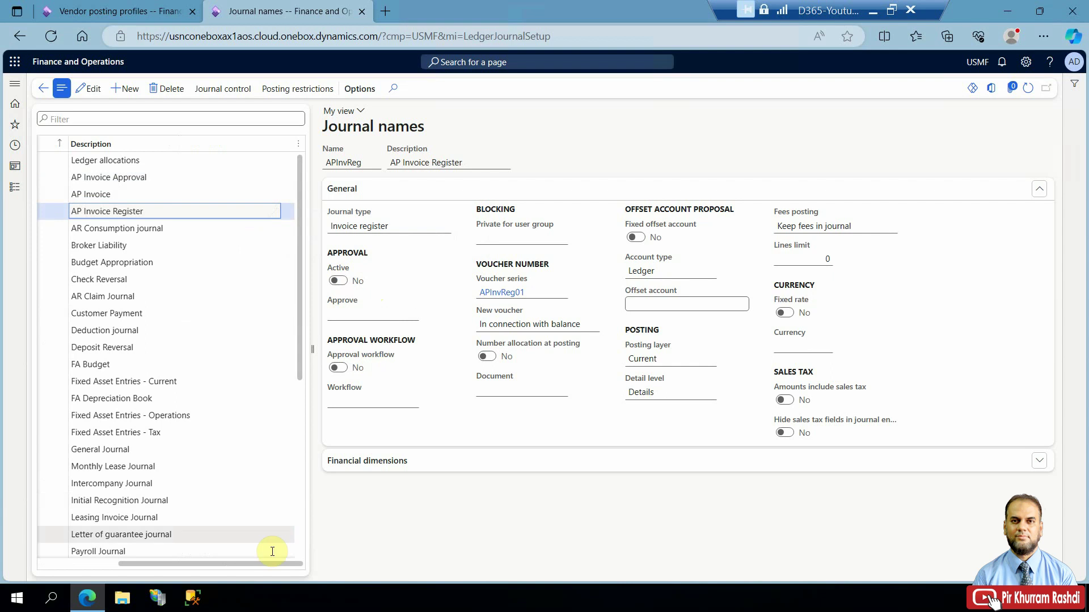
pyautogui.moveTo(264, 563); pyautogui.dragTo(114, 561)
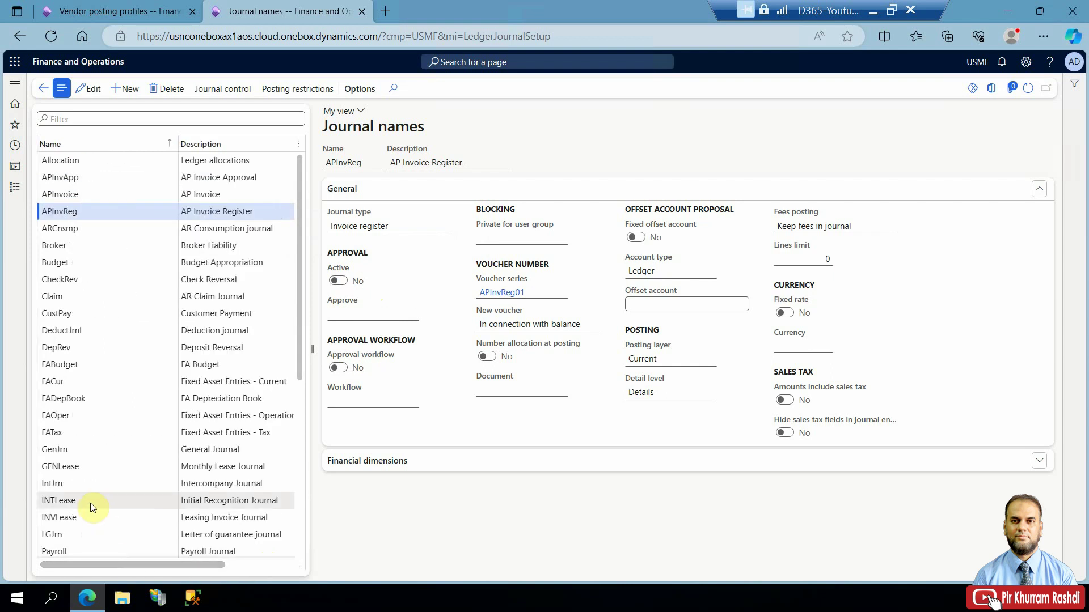
# Open the Accounts payable invoice register and create a new journal with the journal name APInvReg
pyautogui.click(11, 192)
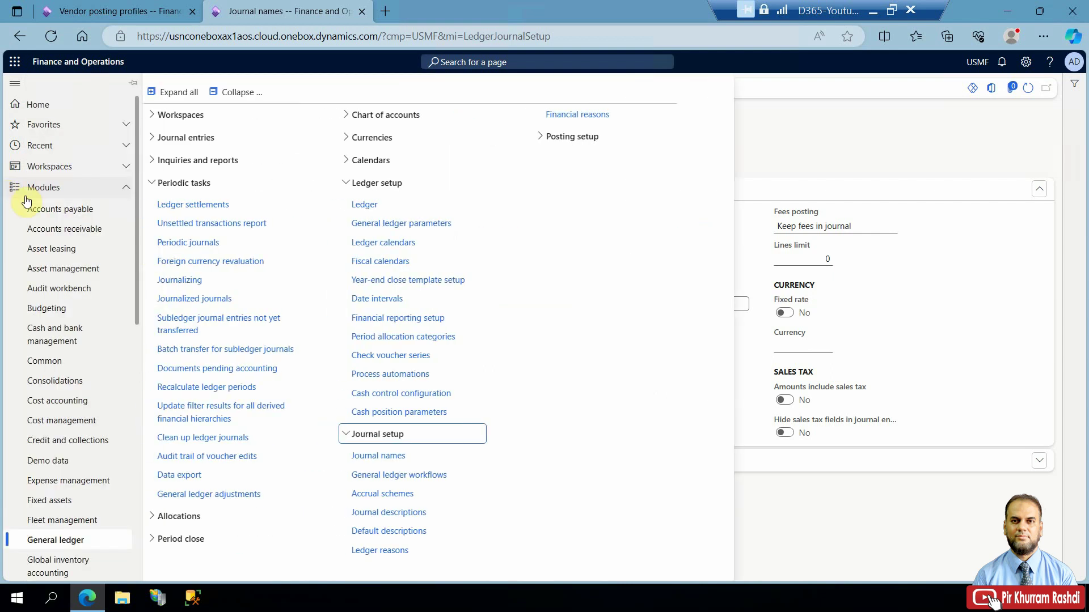
pyautogui.click(37, 210)
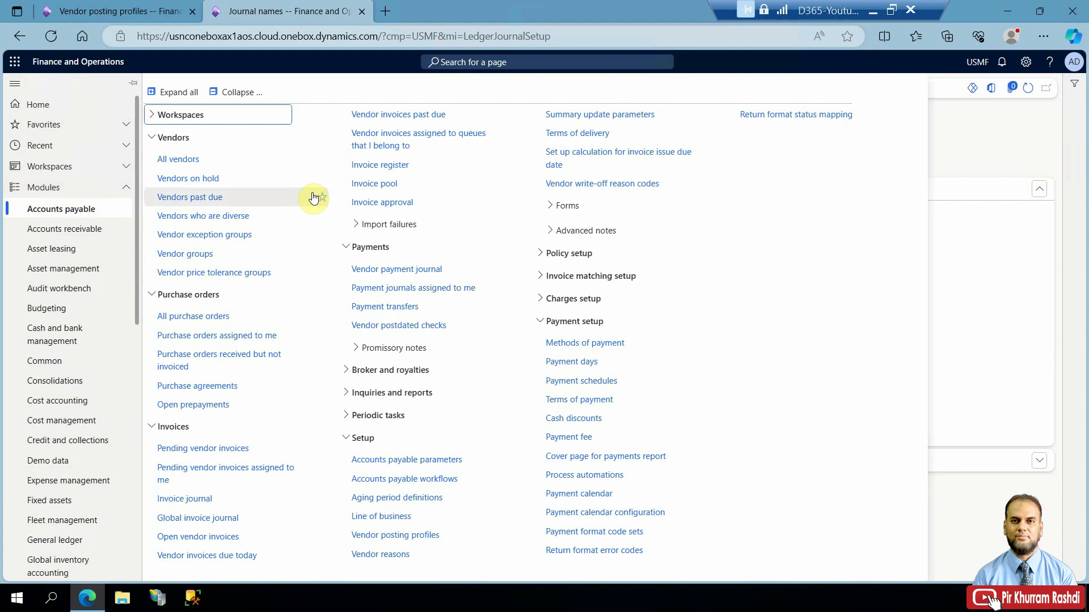
pyautogui.click(392, 167)
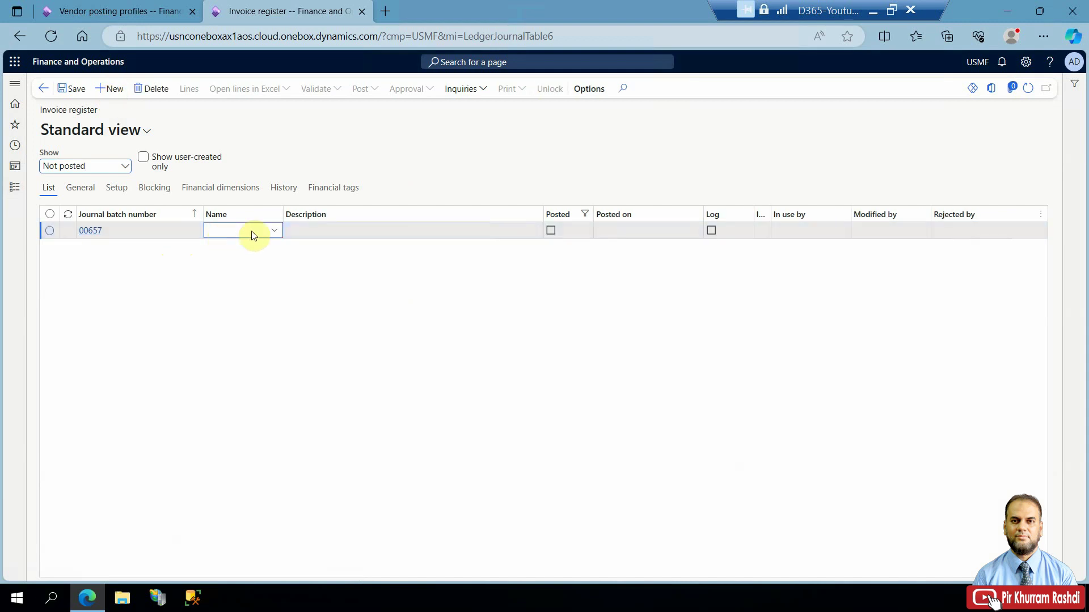
pyautogui.click(277, 233)
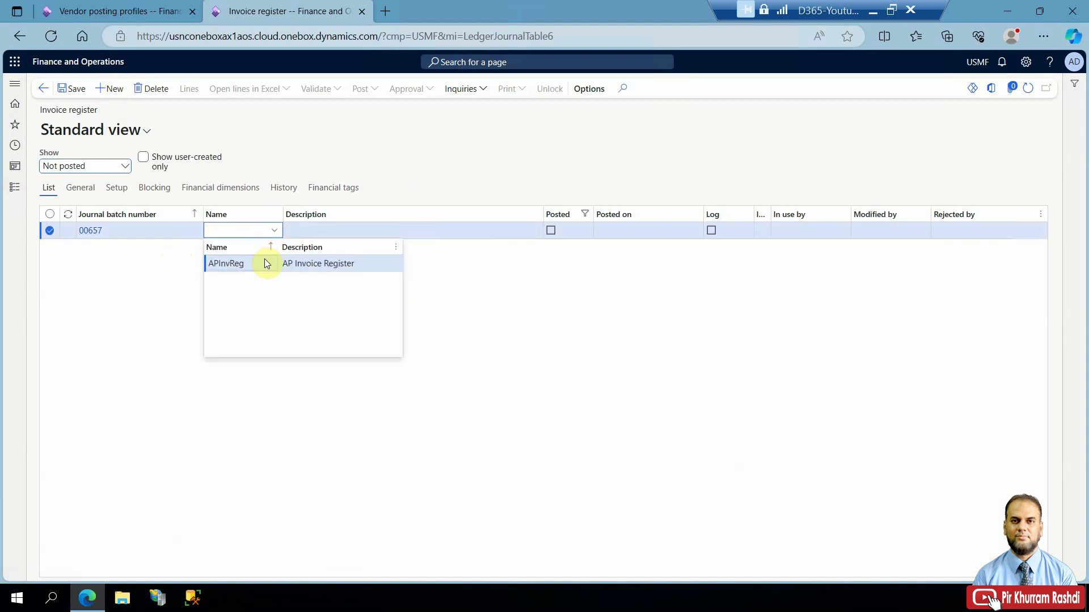
pyautogui.click(264, 261)
pyautogui.click(392, 227)
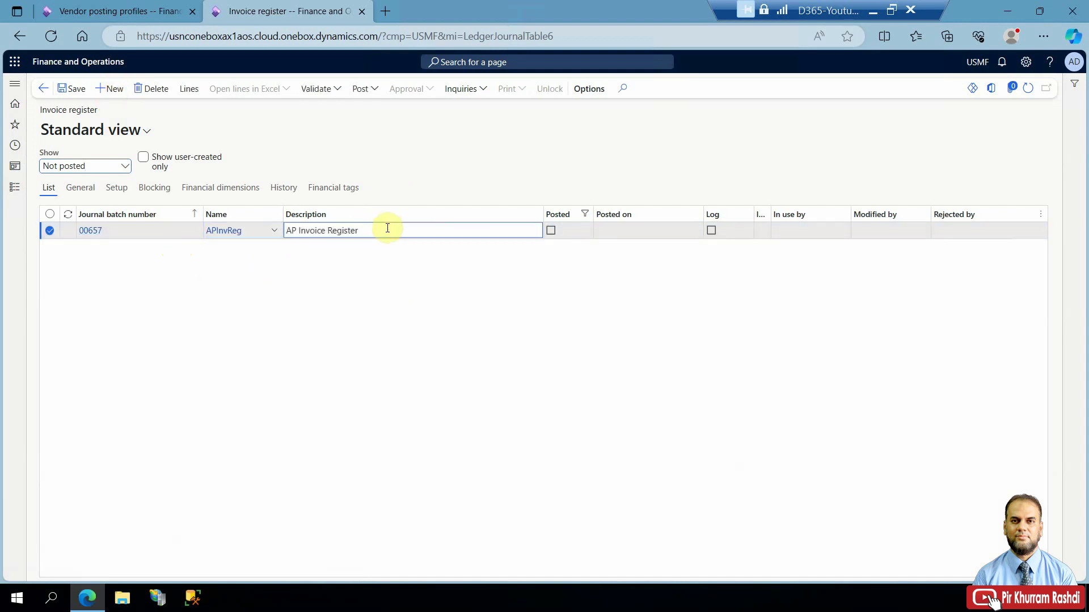
# Open the lines of the new invoice register journal and set the first line's date to 01/11/2023
pyautogui.click(183, 90)
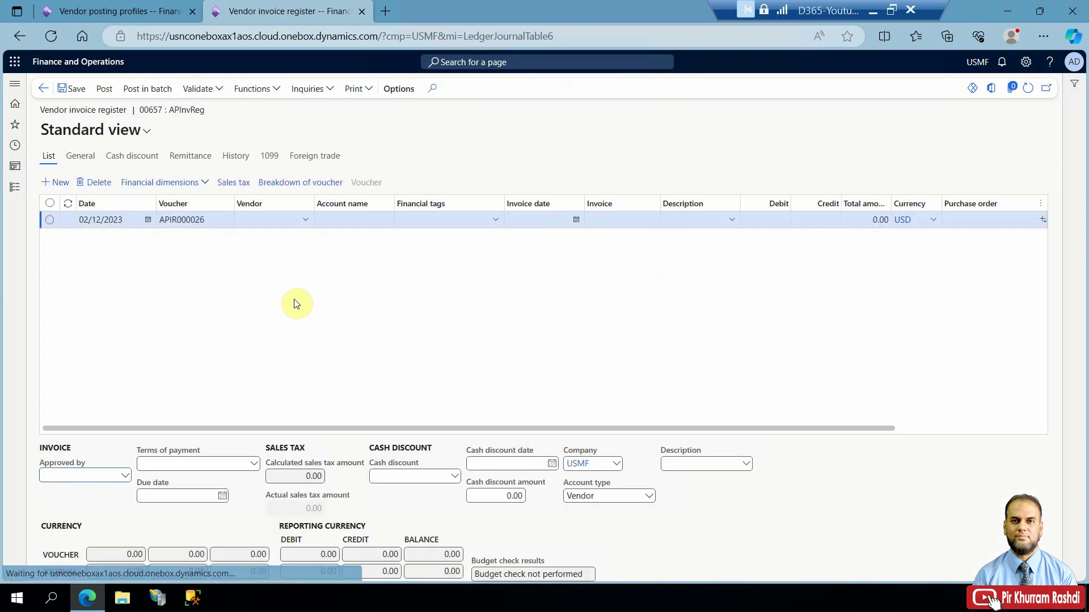
pyautogui.click(148, 219)
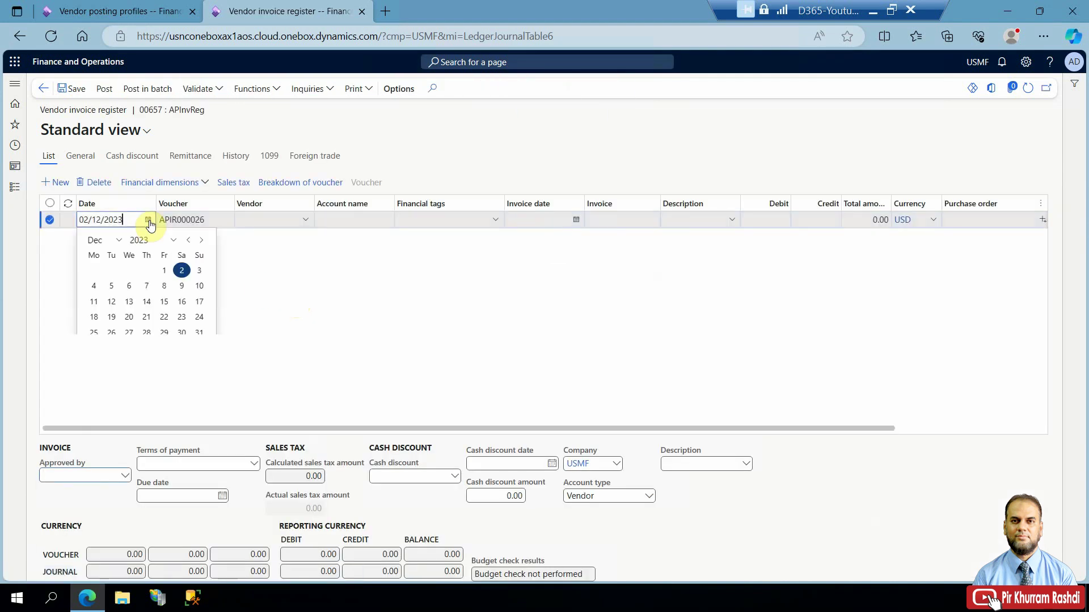
pyautogui.click(189, 240)
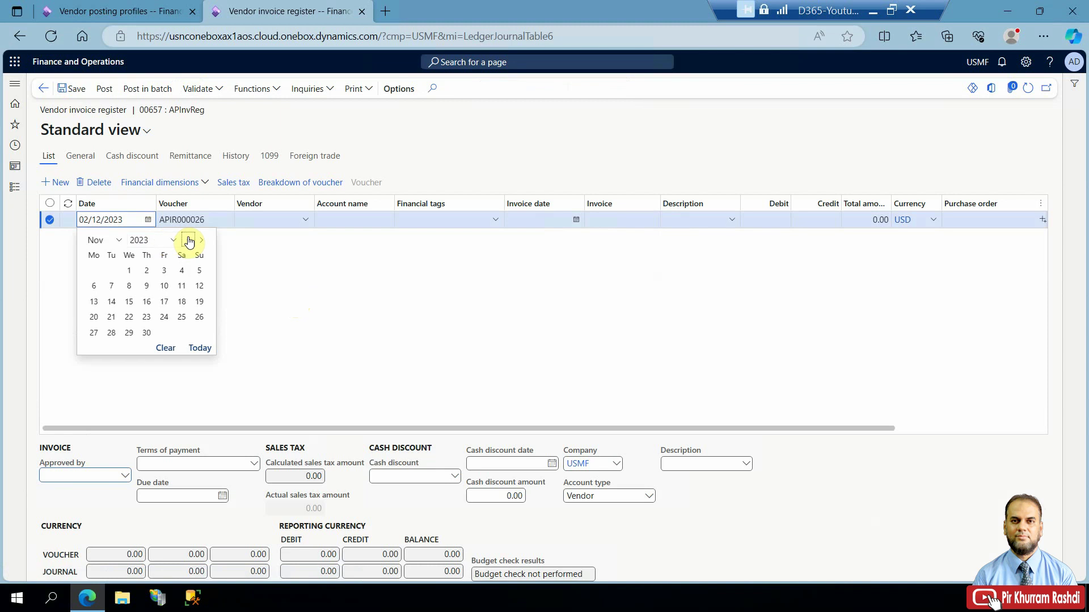
pyautogui.click(129, 270)
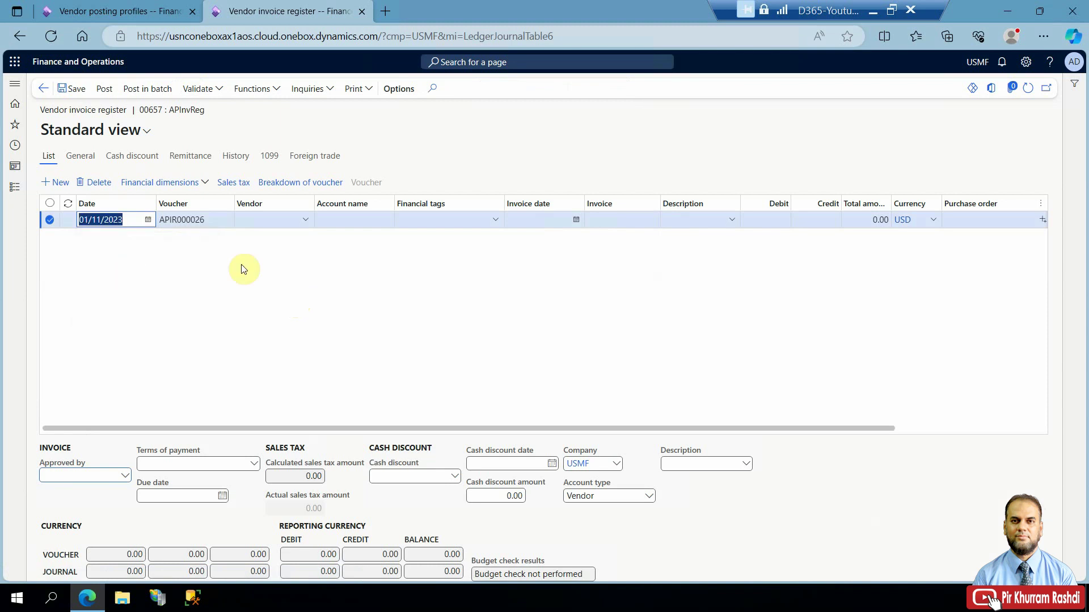
# Set the vendor on the invoice register line to Acme Office Supplies by entering its vendor account
pyautogui.click(305, 223)
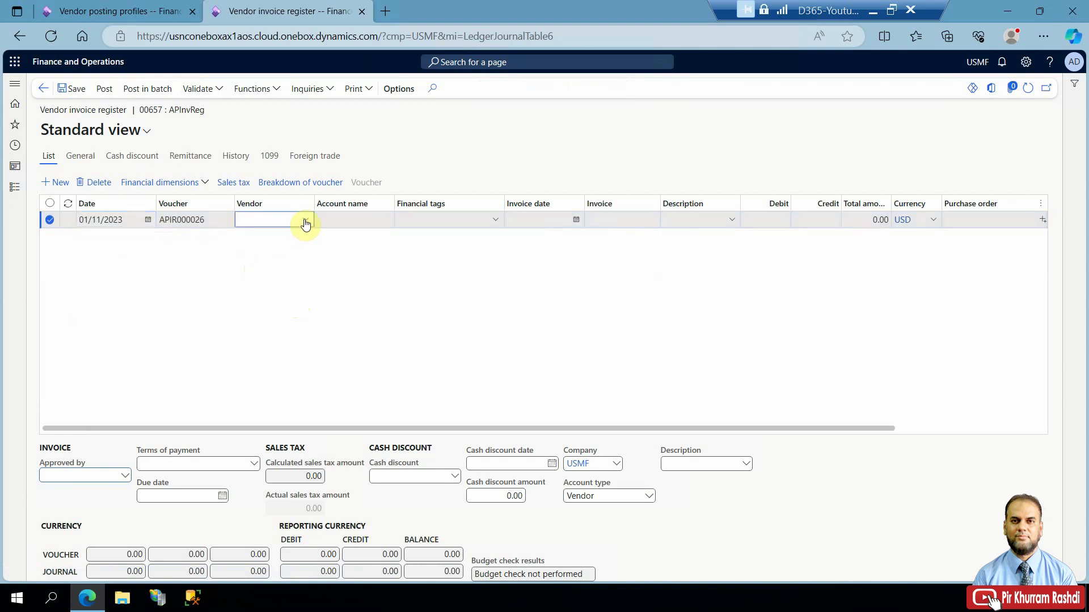
pyautogui.click(305, 220)
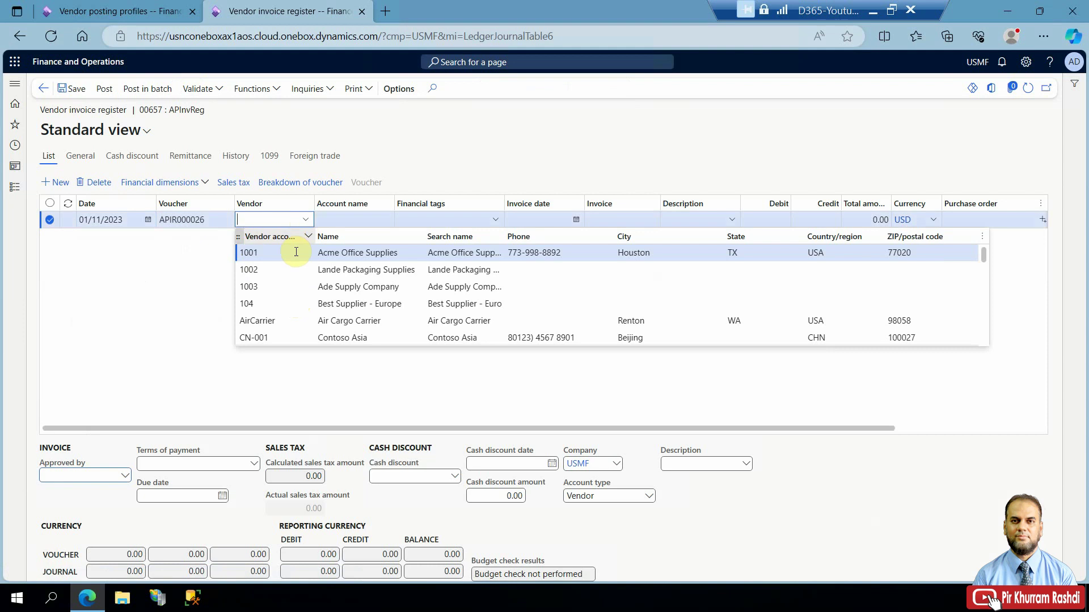
pyautogui.press('Escape')
pyautogui.write('1001')
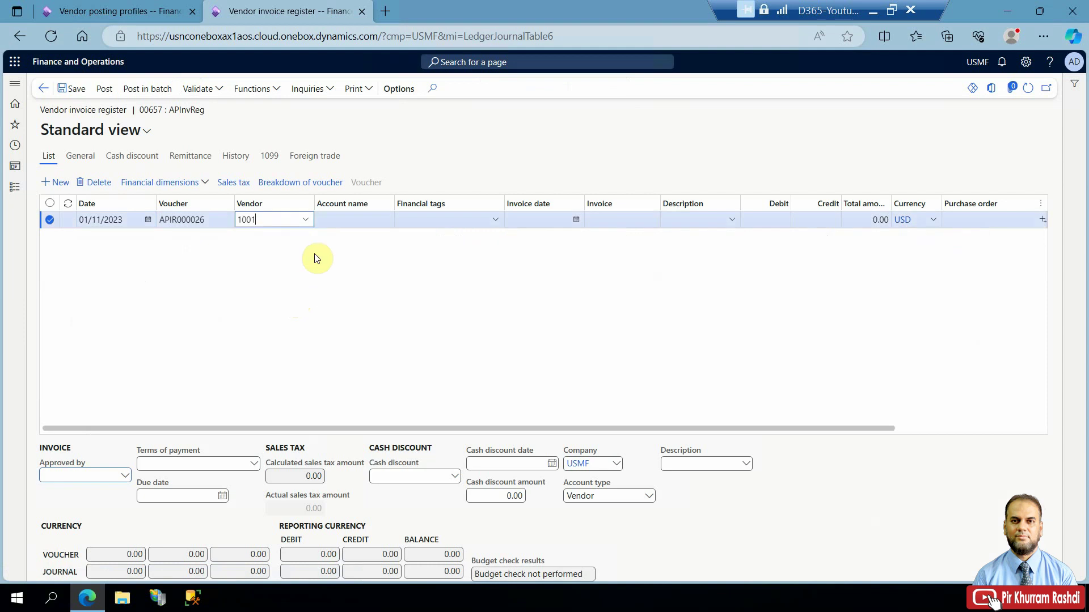
pyautogui.click(541, 222)
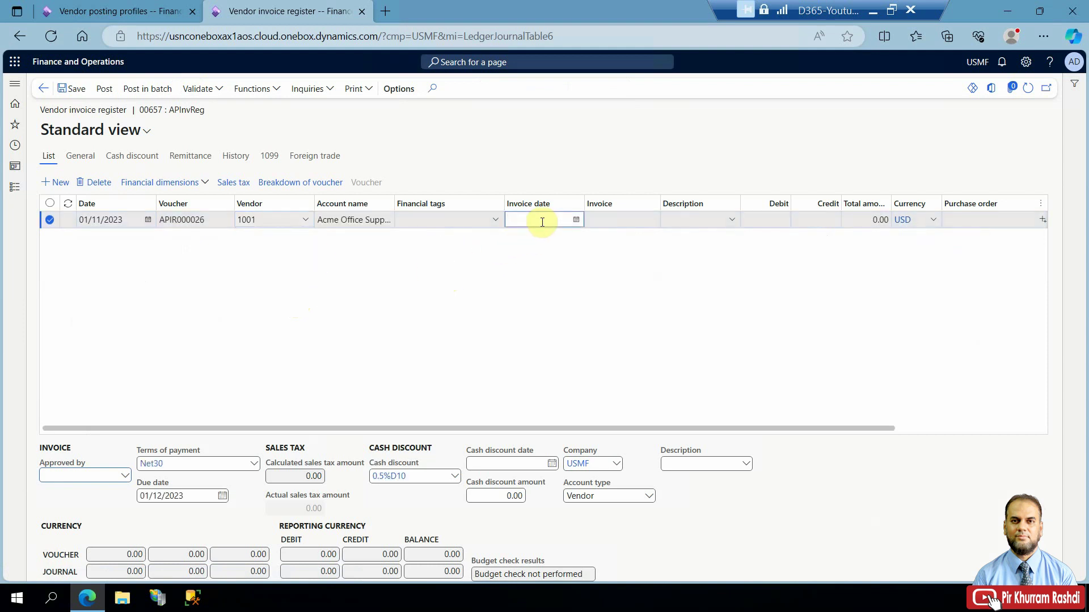
pyautogui.click(576, 220)
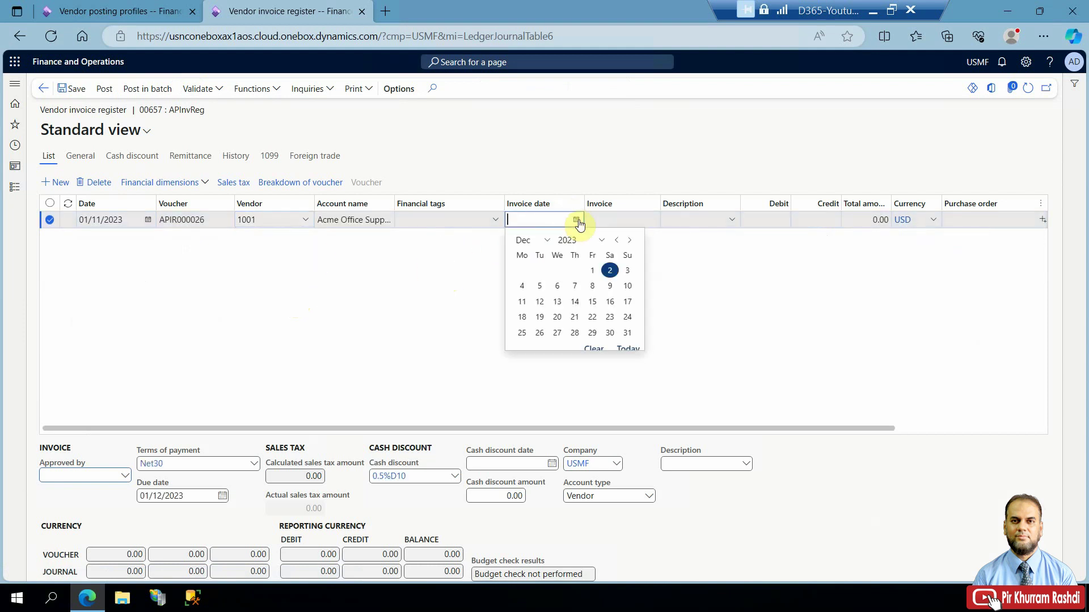
pyautogui.click(618, 242)
pyautogui.click(557, 271)
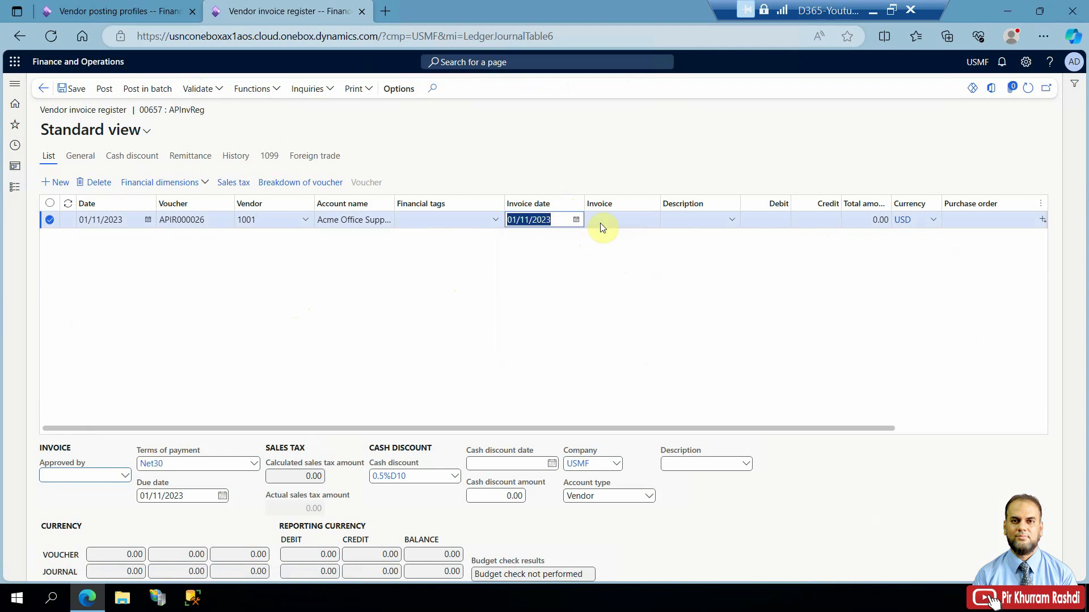
pyautogui.click(602, 224)
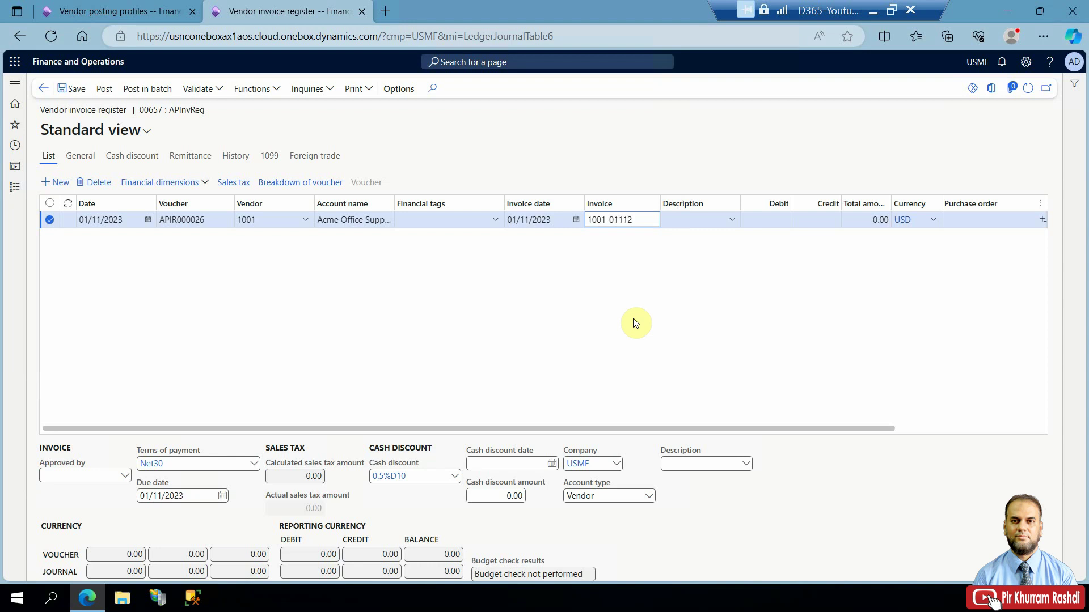
pyautogui.press('Tab')
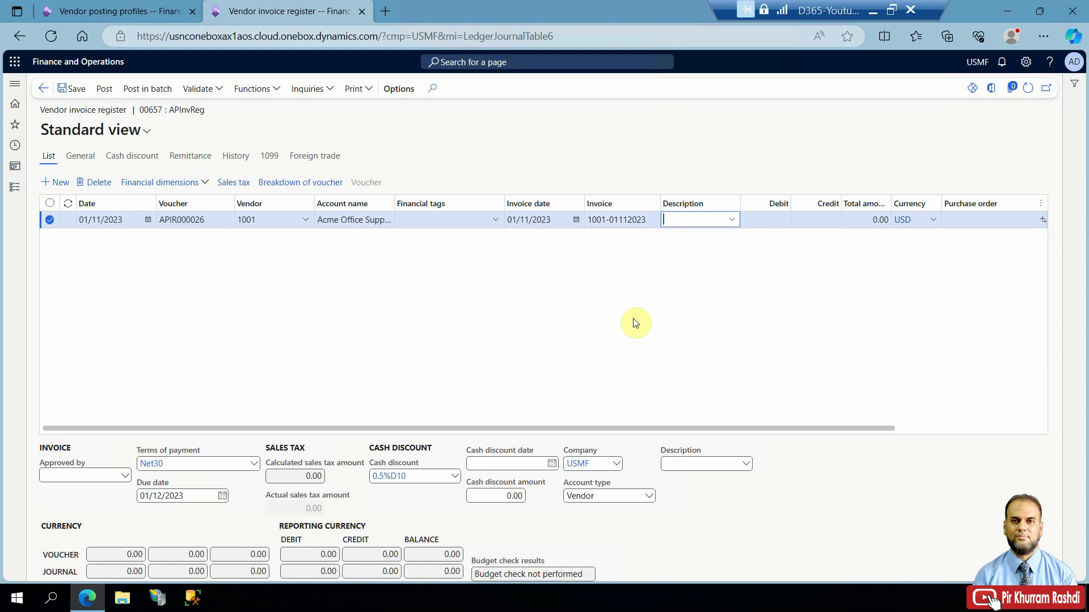
# Enter the description Cash impress expense and a credit amount of 100.00 on the invoice line
pyautogui.write('Cash impress')
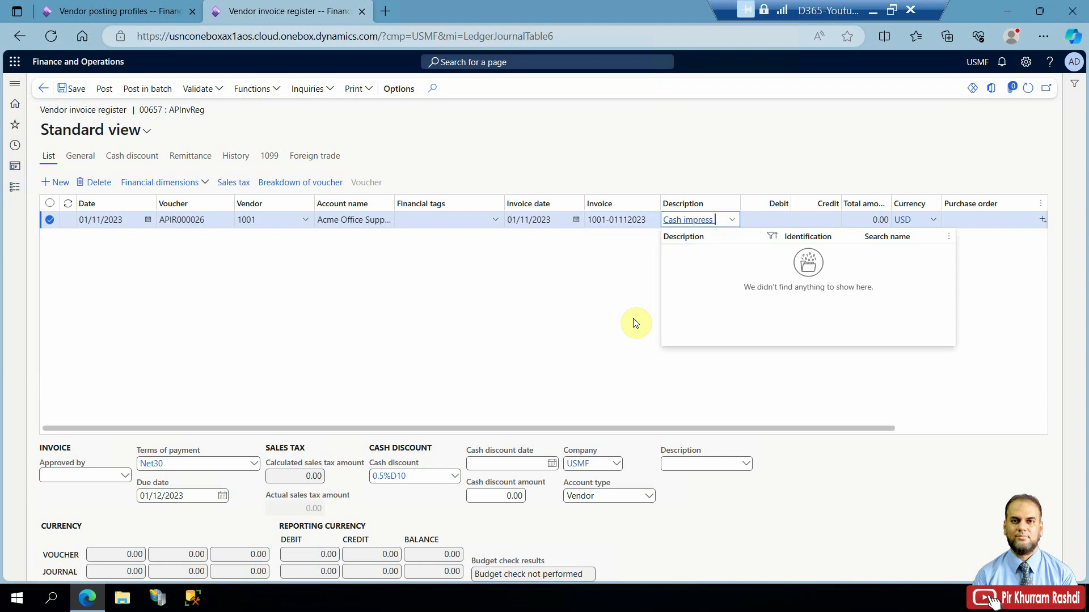
pyautogui.press('Tab')
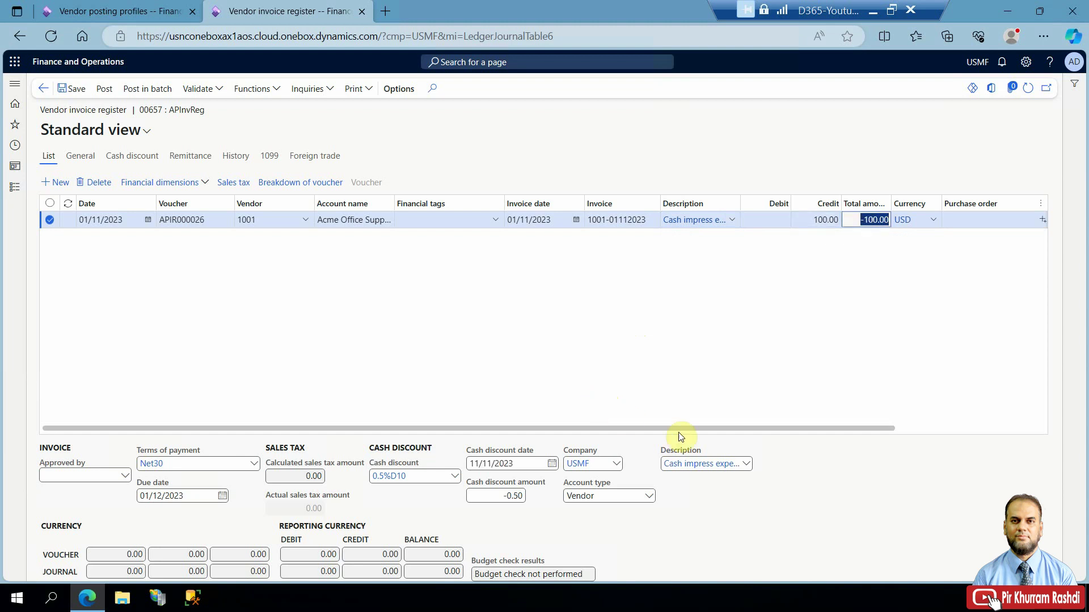
pyautogui.press('Tab')
pyautogui.moveTo(762, 431); pyautogui.dragTo(665, 437)
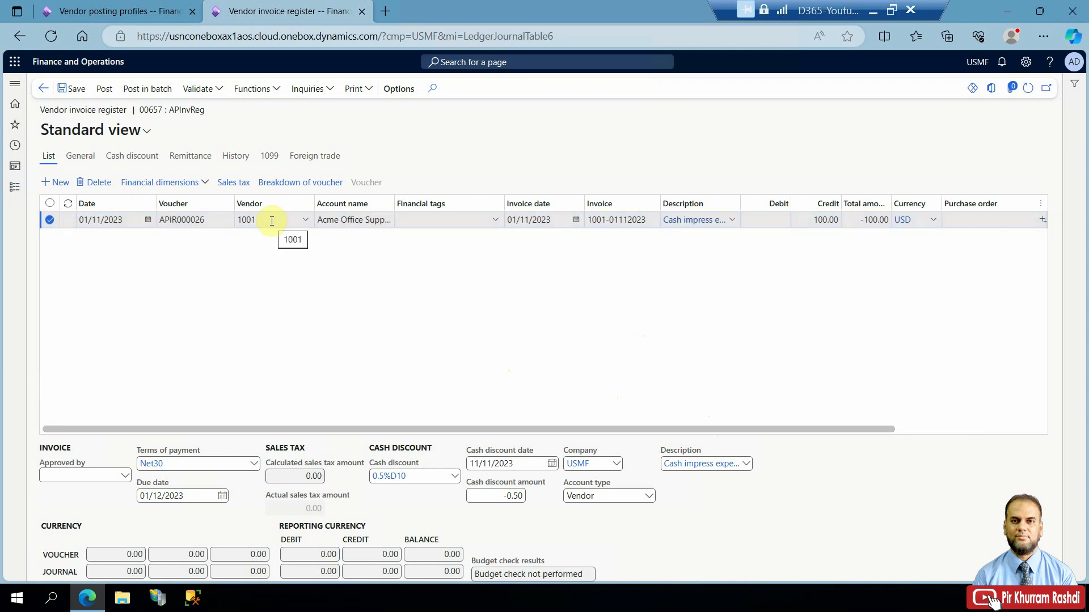
# Set the sales tax group of the invoice line to 5Pct
pyautogui.moveTo(617, 430); pyautogui.dragTo(919, 433)
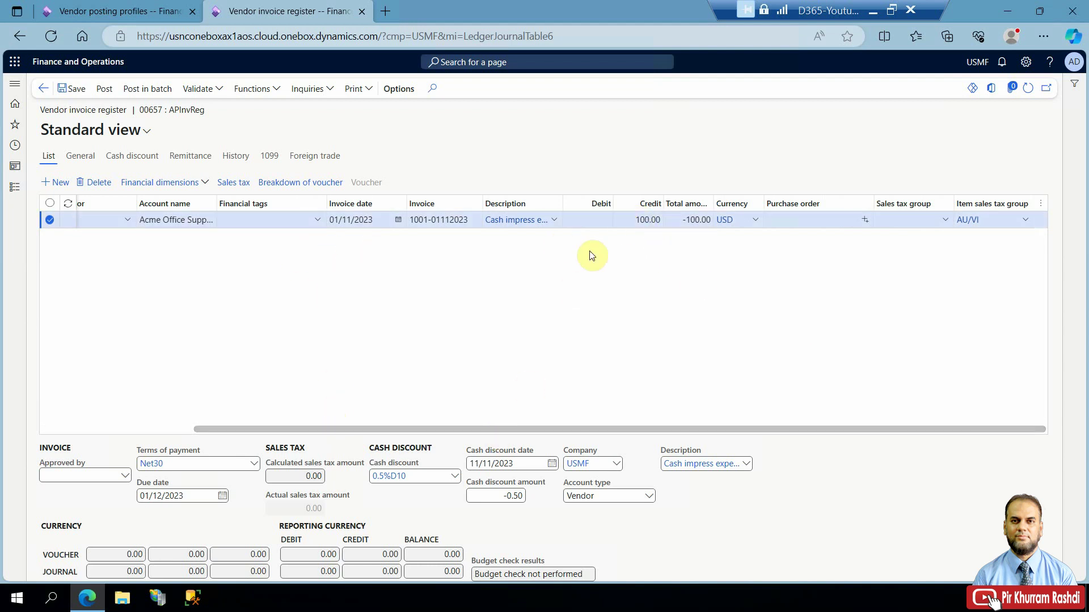
pyautogui.click(632, 219)
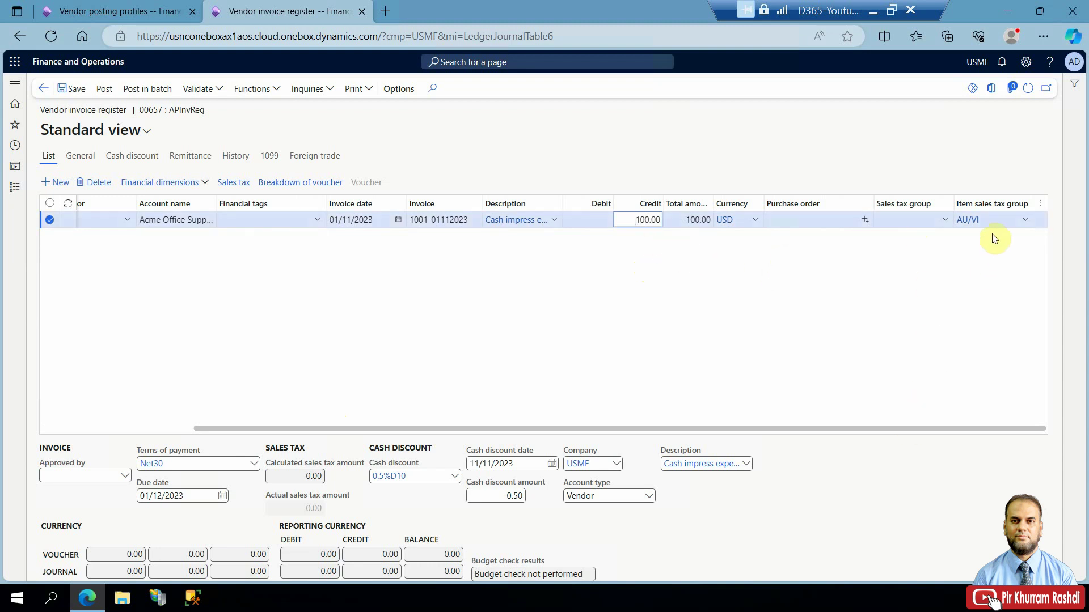
pyautogui.click(946, 221)
pyautogui.click(853, 252)
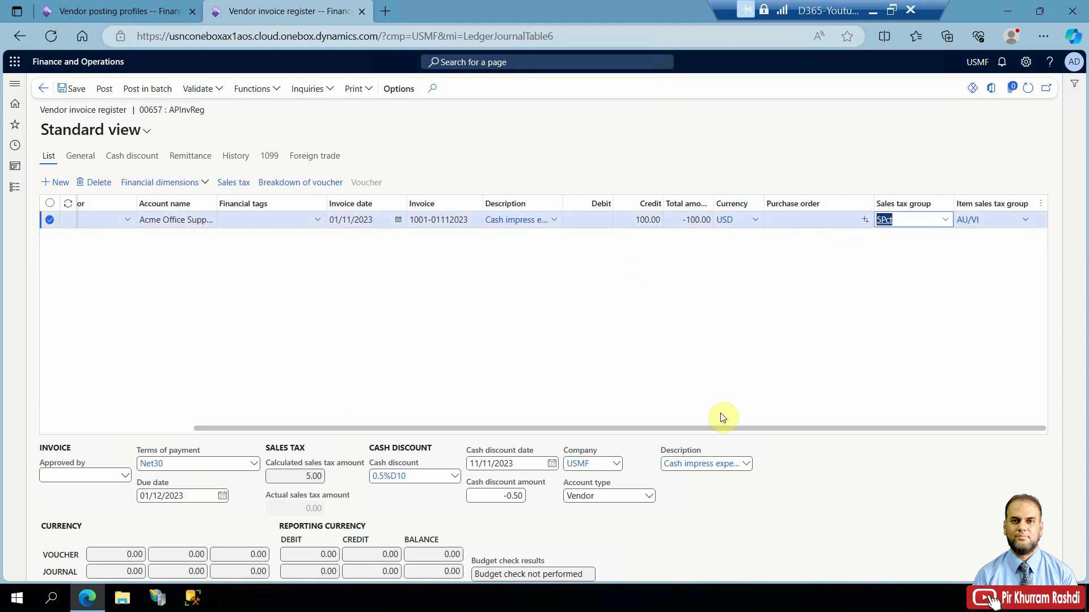
# Clear the cash discount of the invoice line and check its calculated sales tax amount
pyautogui.moveTo(703, 430); pyautogui.dragTo(460, 435)
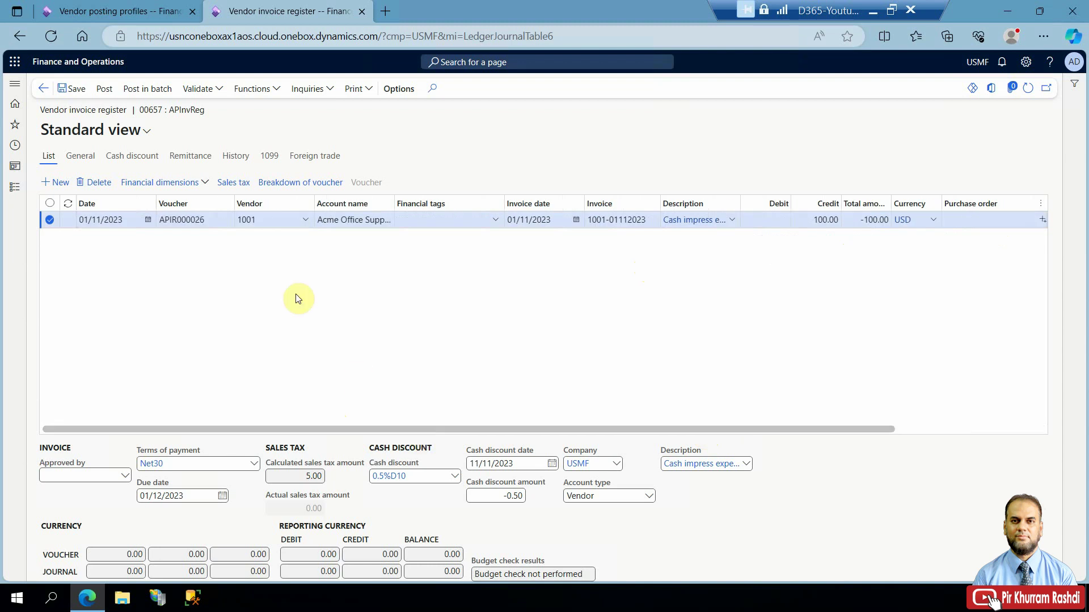
pyautogui.moveTo(750, 431); pyautogui.dragTo(838, 299)
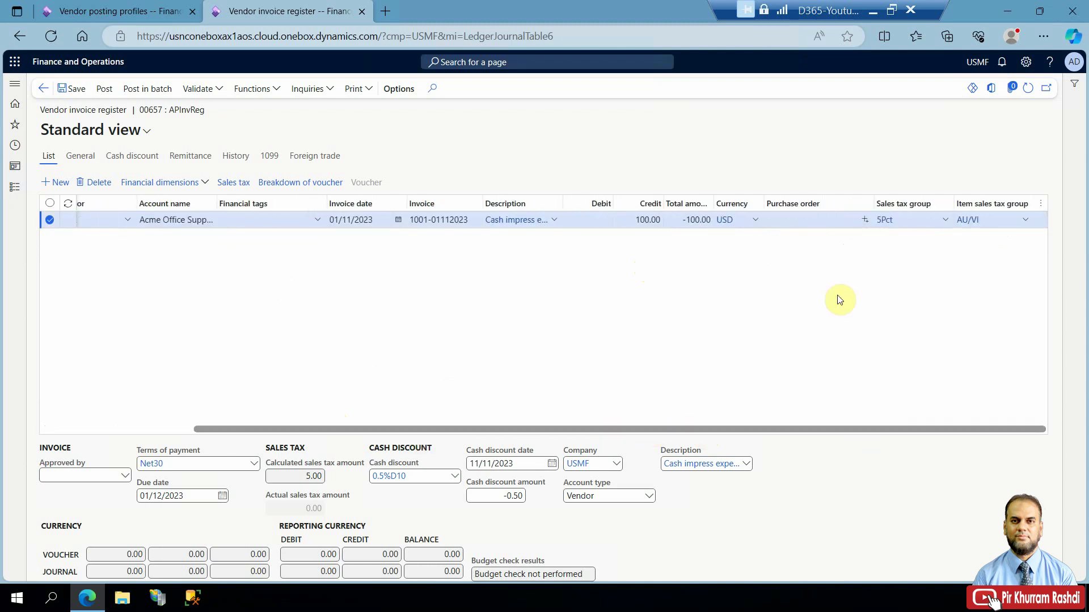
pyautogui.click(392, 476)
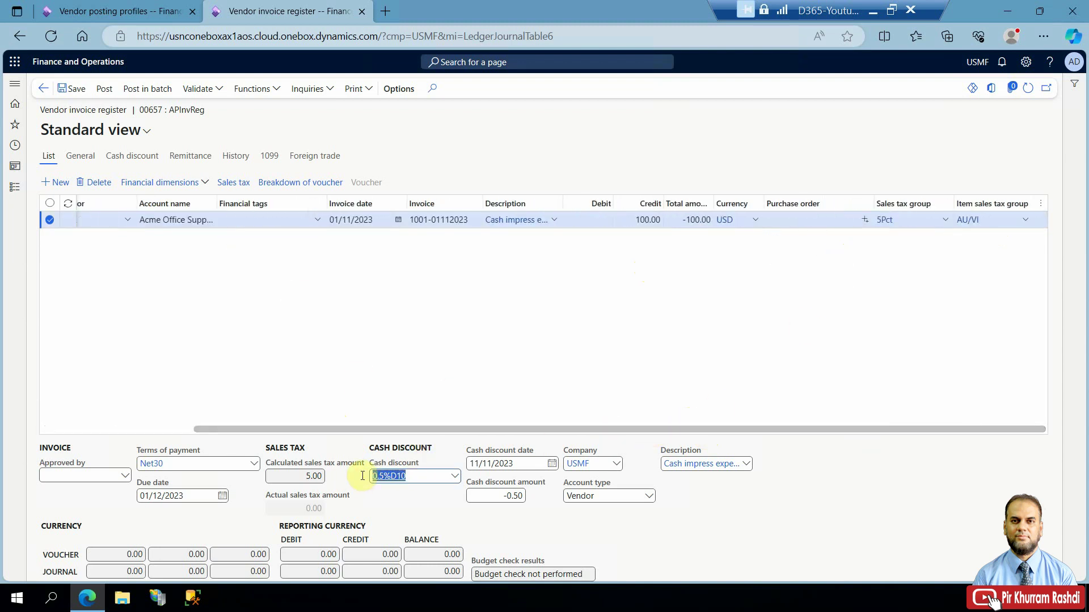
pyautogui.doubleClick(301, 480)
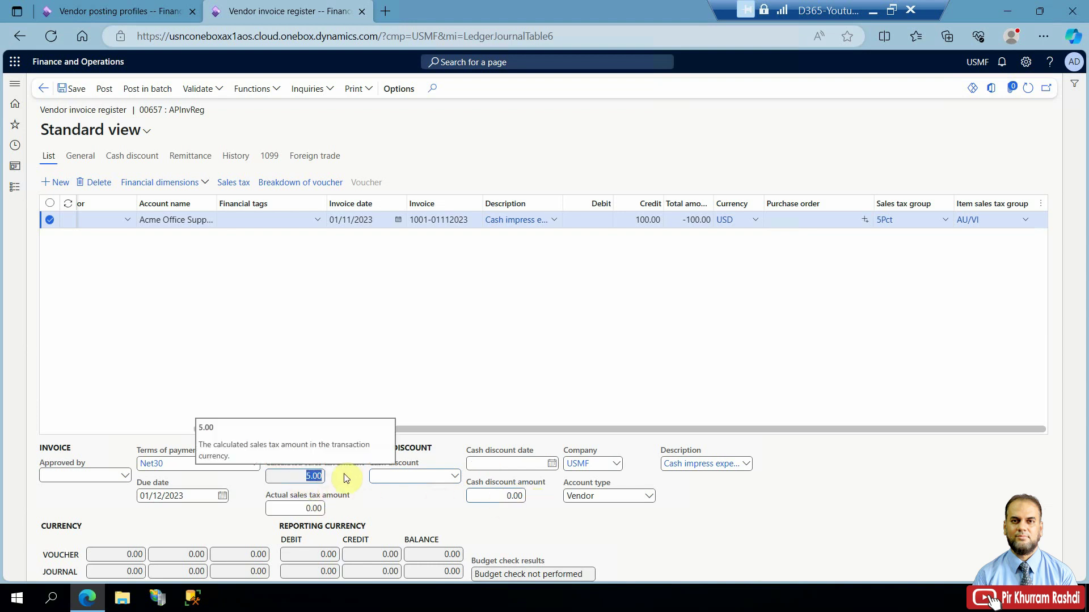
pyautogui.click(695, 431)
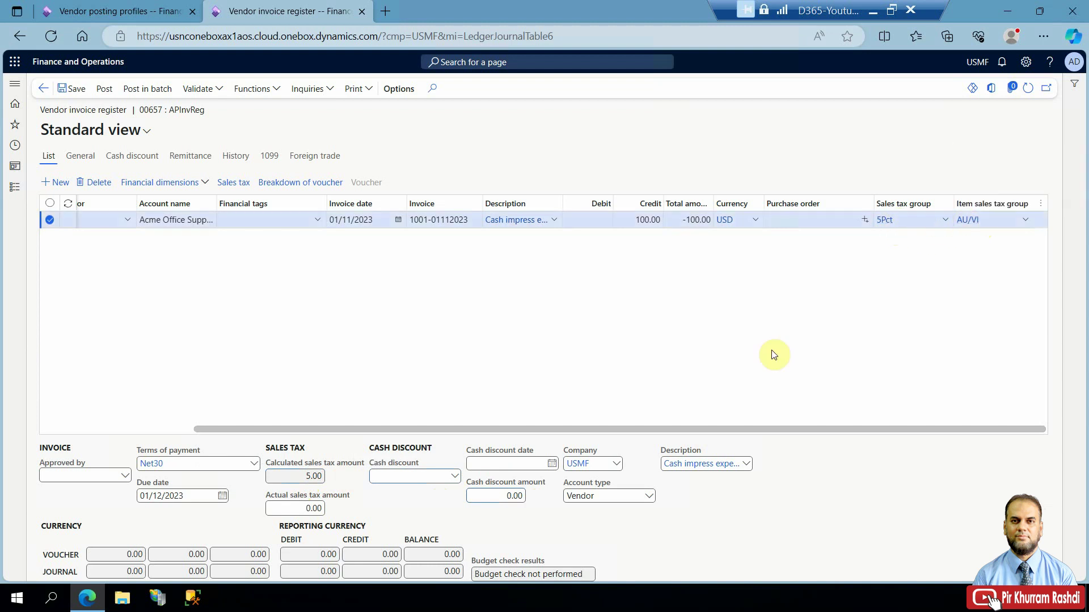
pyautogui.click(315, 476)
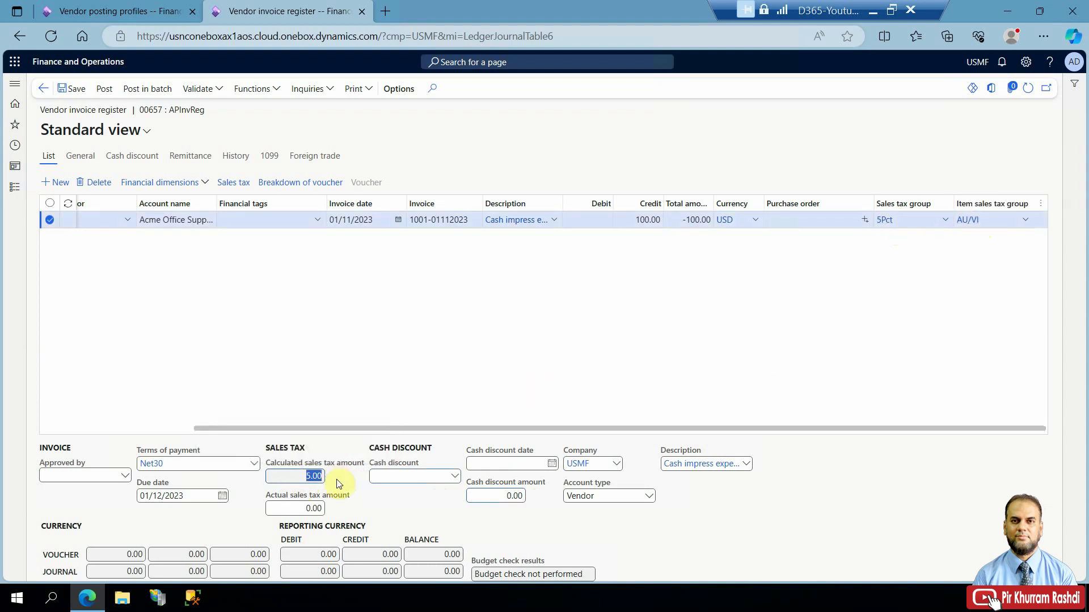
# Validate the invoice register journal
pyautogui.moveTo(374, 428); pyautogui.dragTo(173, 423)
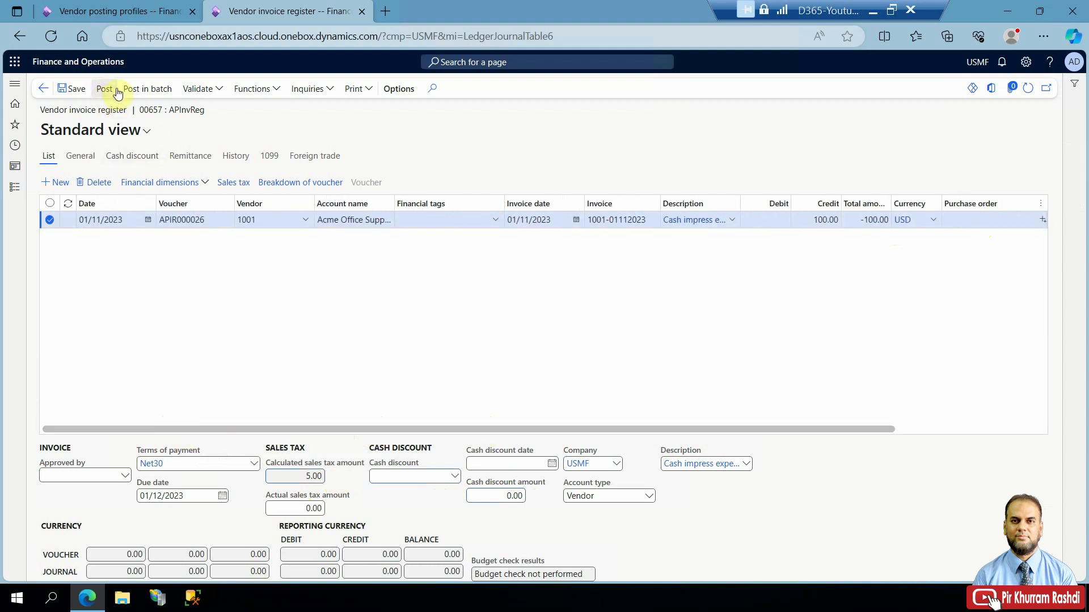
pyautogui.click(196, 90)
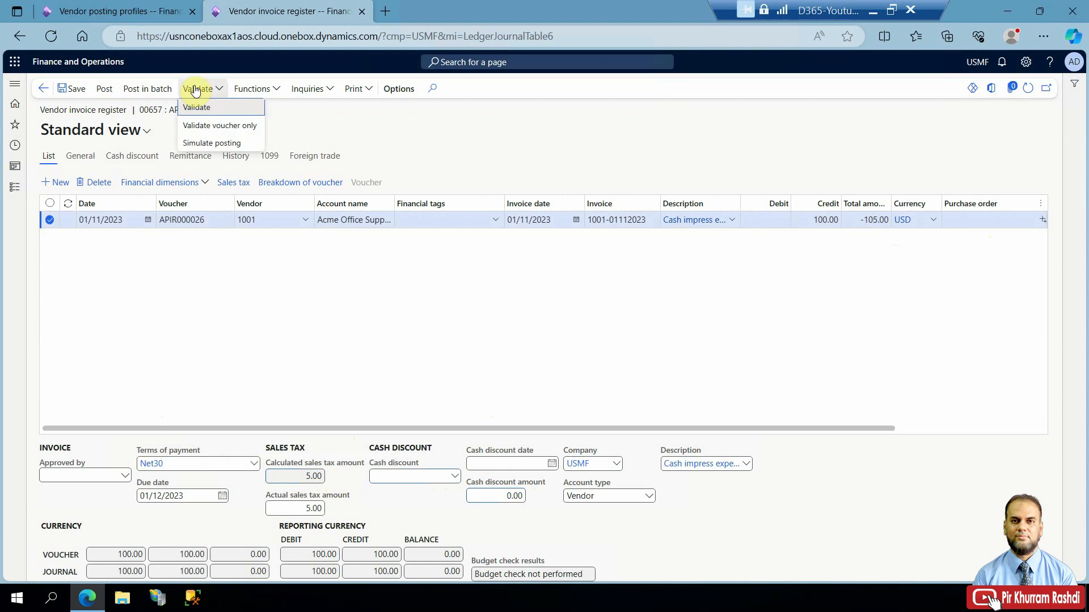
pyautogui.click(201, 104)
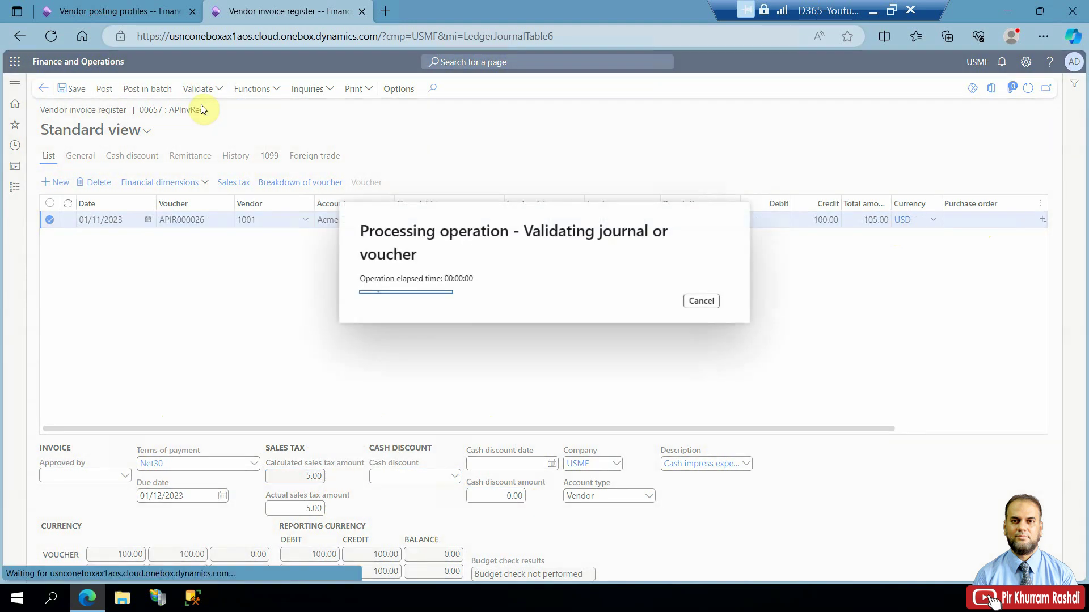
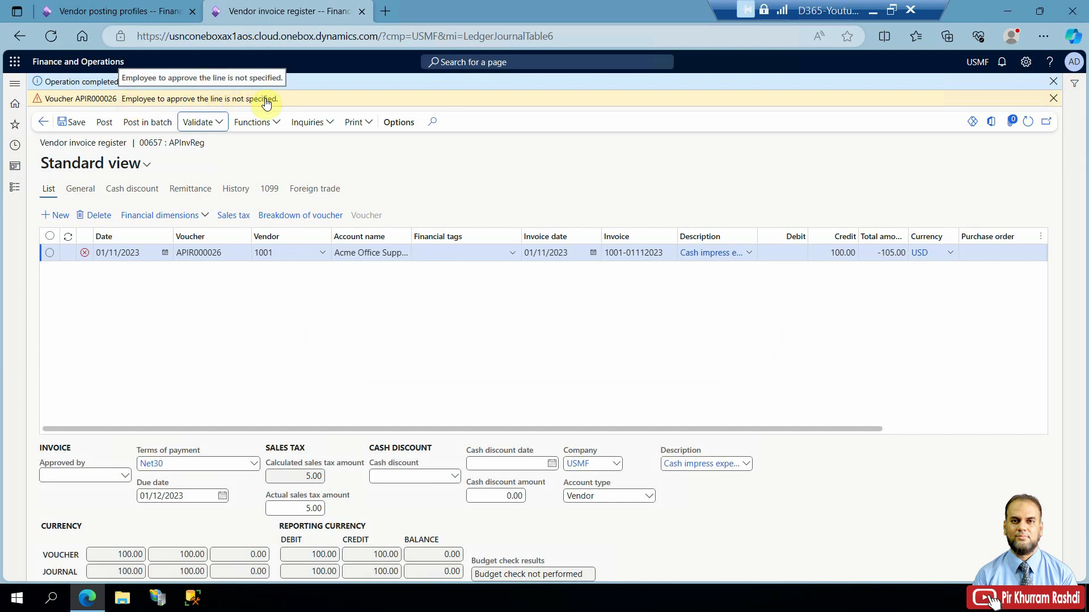
# Set the invoice's approver by filtering the employee list by name and selecting the Marketing Executive
pyautogui.click(124, 476)
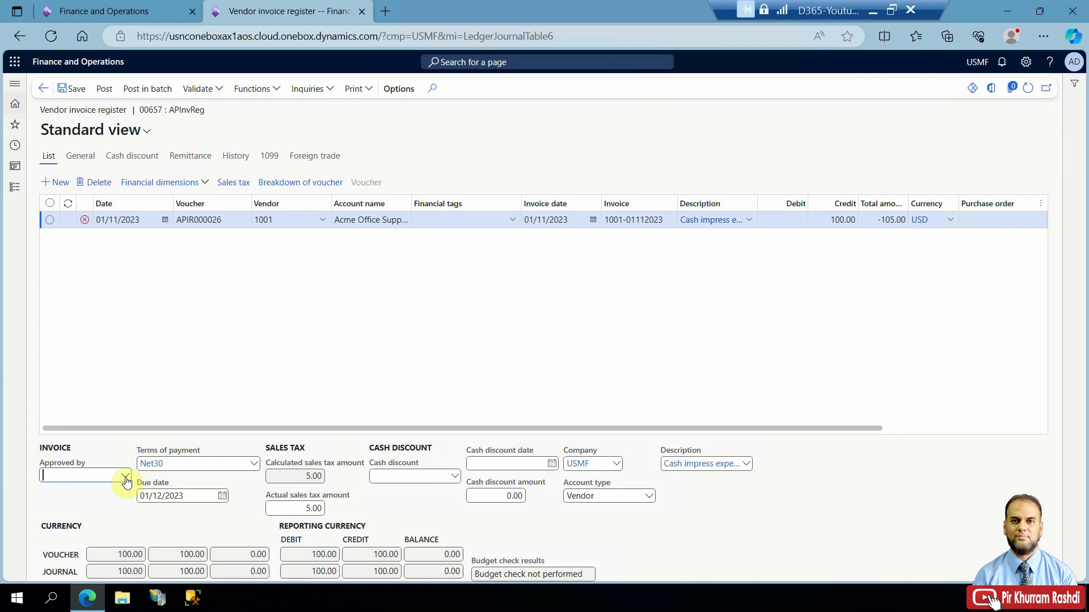
pyautogui.click(124, 477)
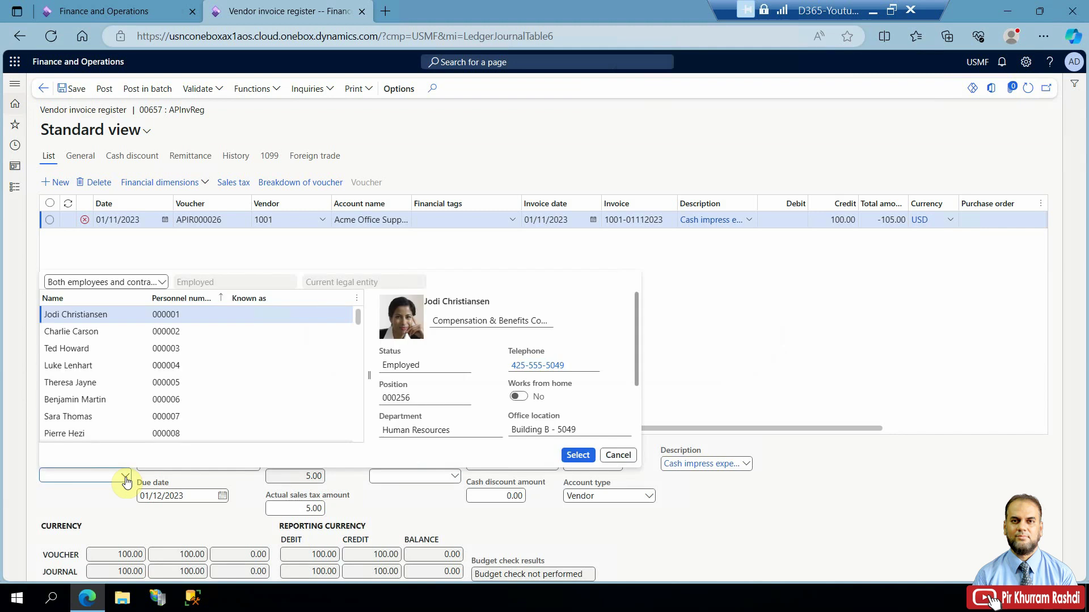
pyautogui.click(143, 300)
pyautogui.write('july')
pyautogui.press('BackSpace')
pyautogui.press('Return')
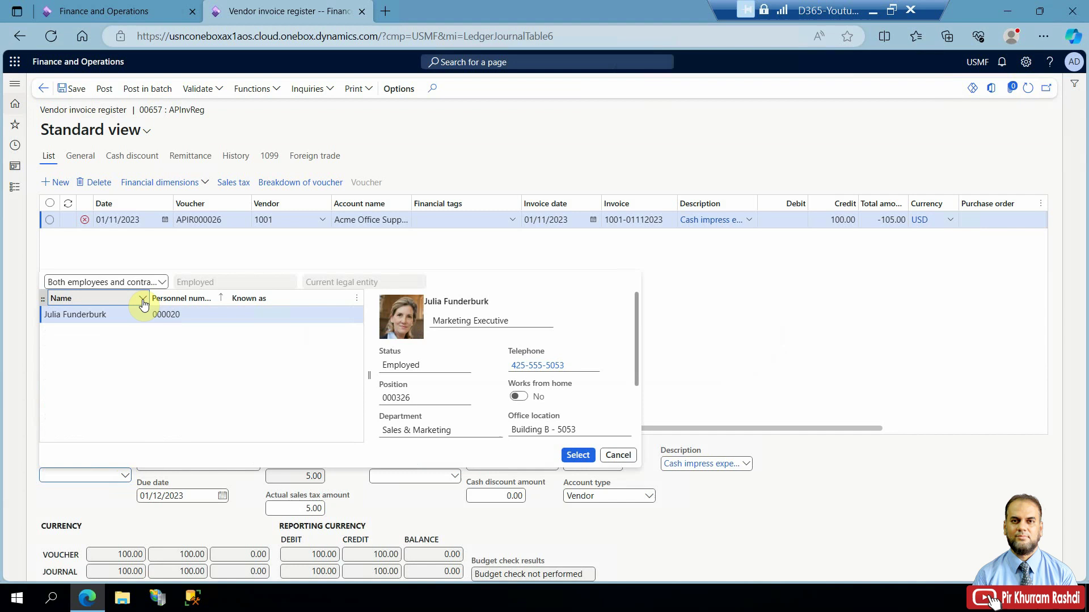
pyautogui.click(138, 314)
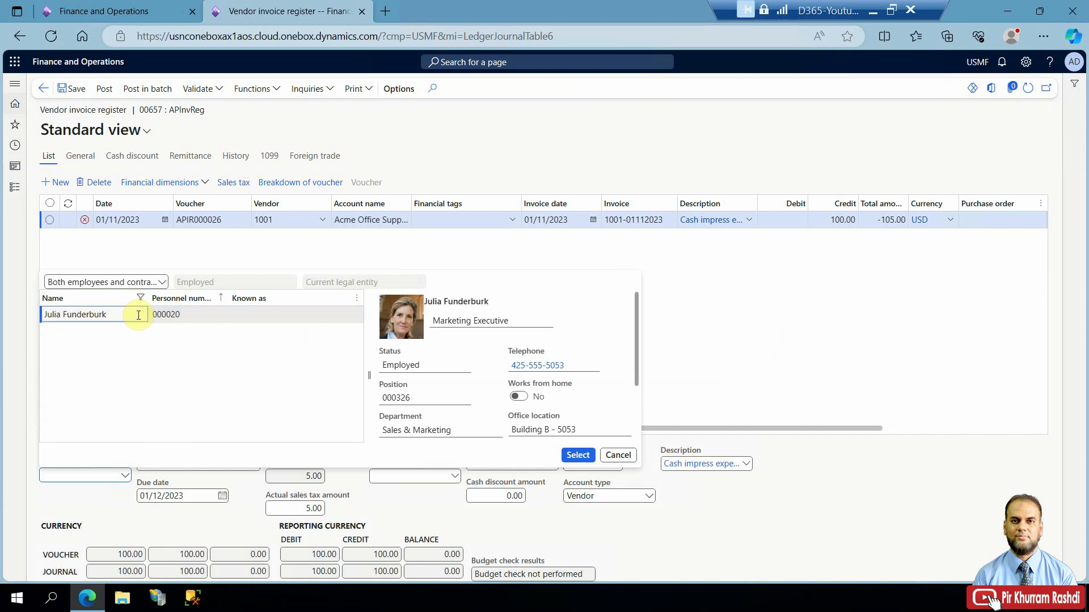
pyautogui.click(576, 456)
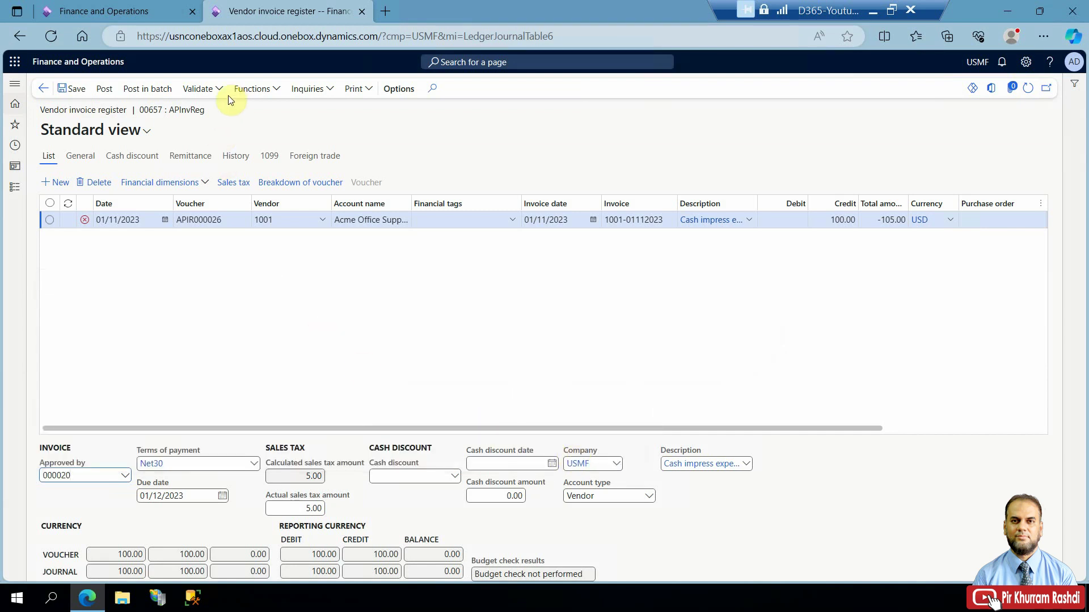
# Validate the invoice register journal again with the approver set, and post it
pyautogui.click(209, 89)
pyautogui.click(205, 109)
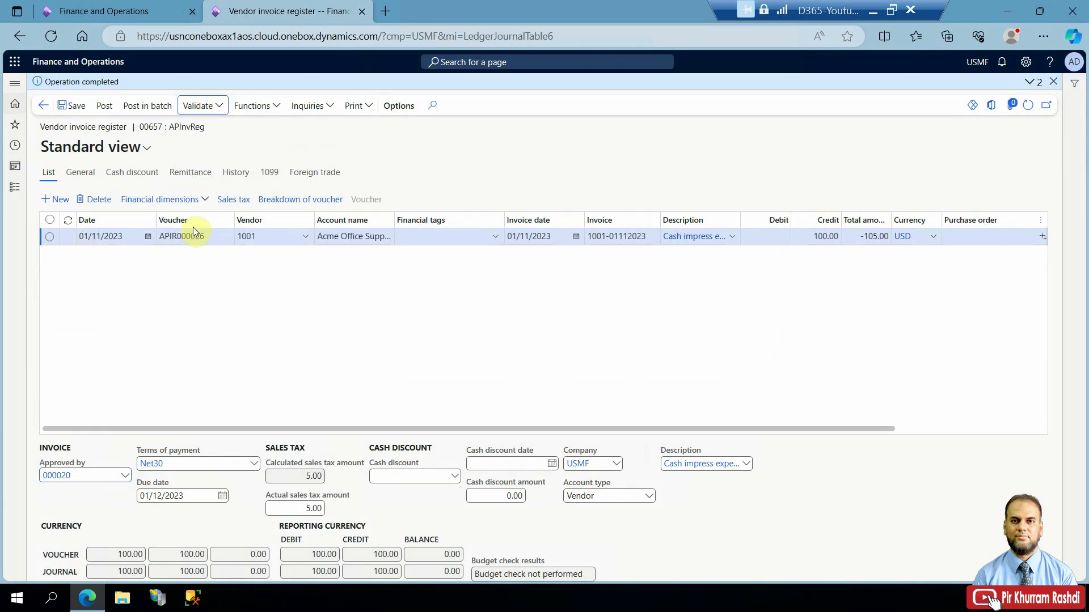
pyautogui.click(105, 106)
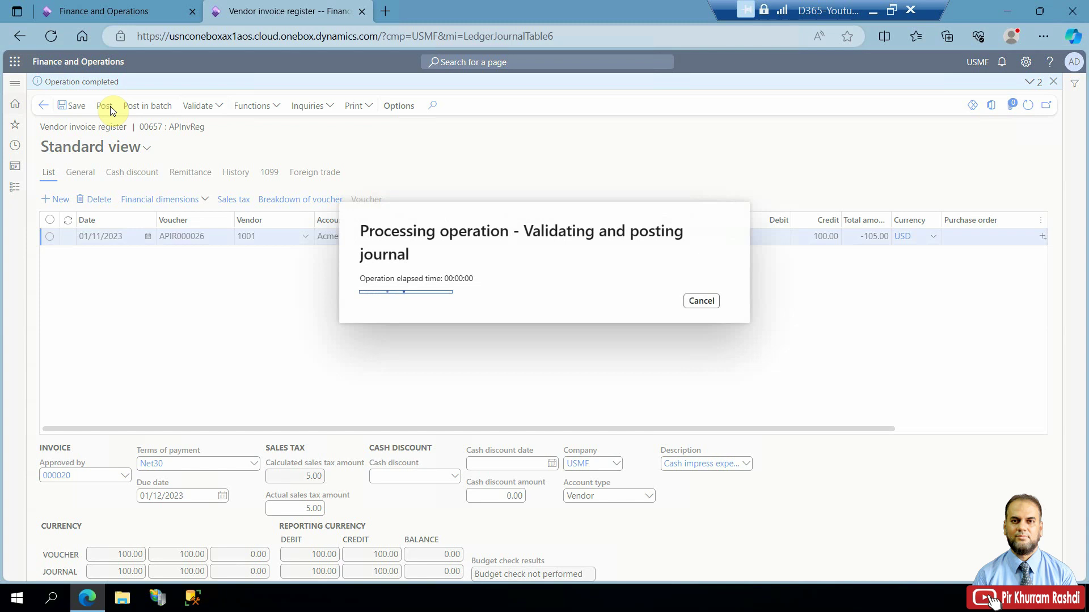
pyautogui.click(1028, 83)
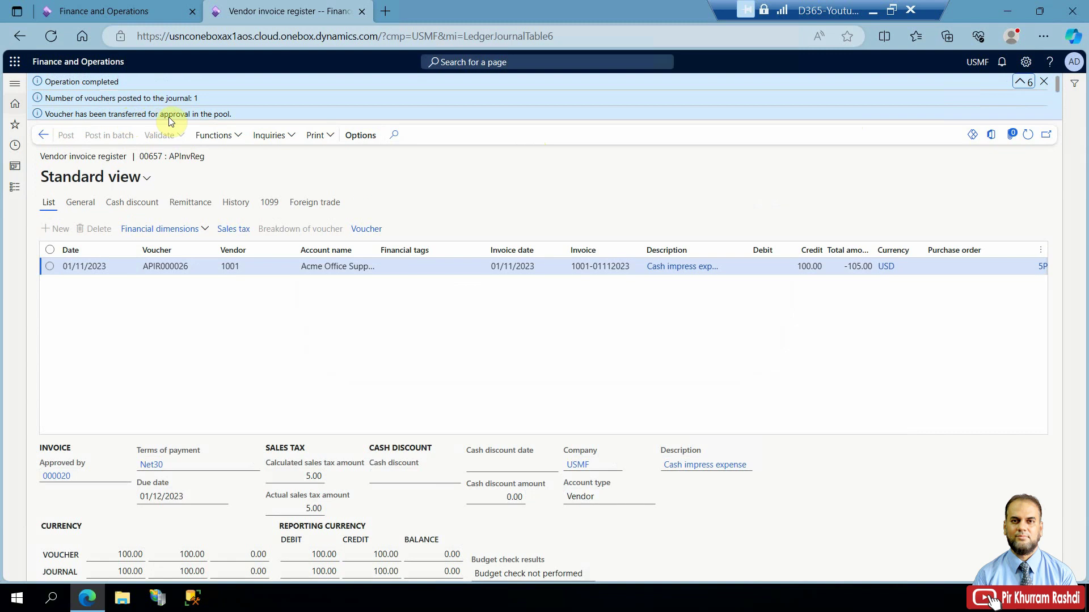
# Open the Accounts payable invoice pool and examine the voucher, amount and due date of the transferred invoice
pyautogui.click(44, 135)
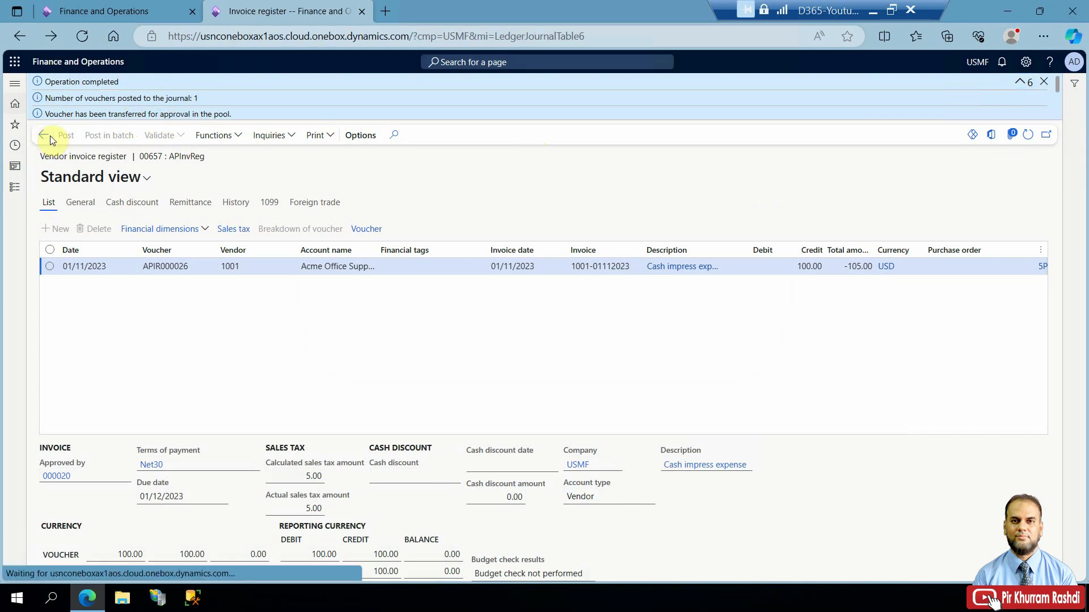
pyautogui.click(14, 187)
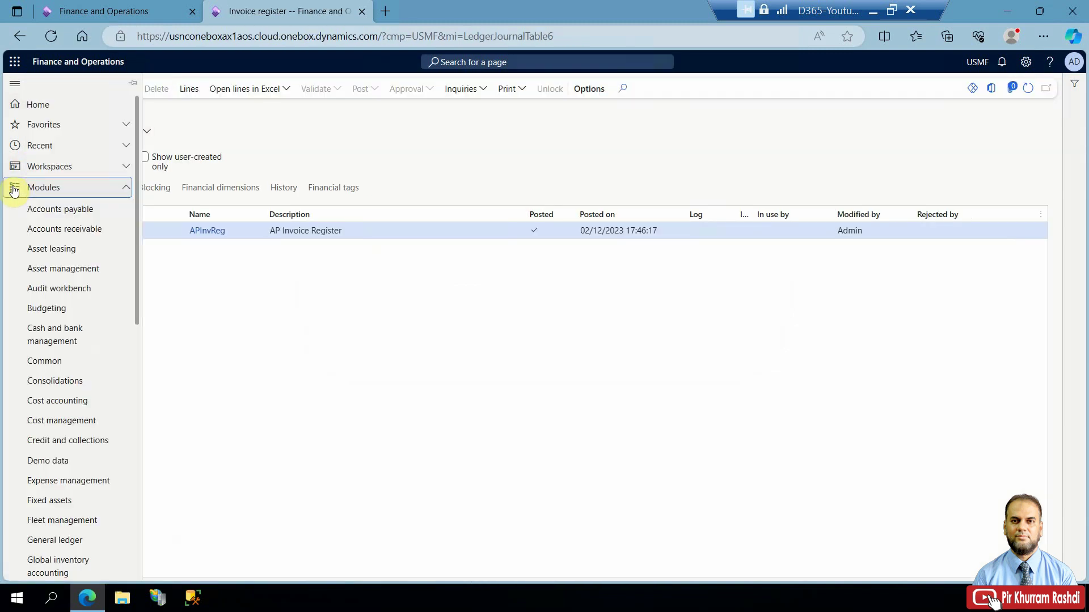
pyautogui.click(72, 210)
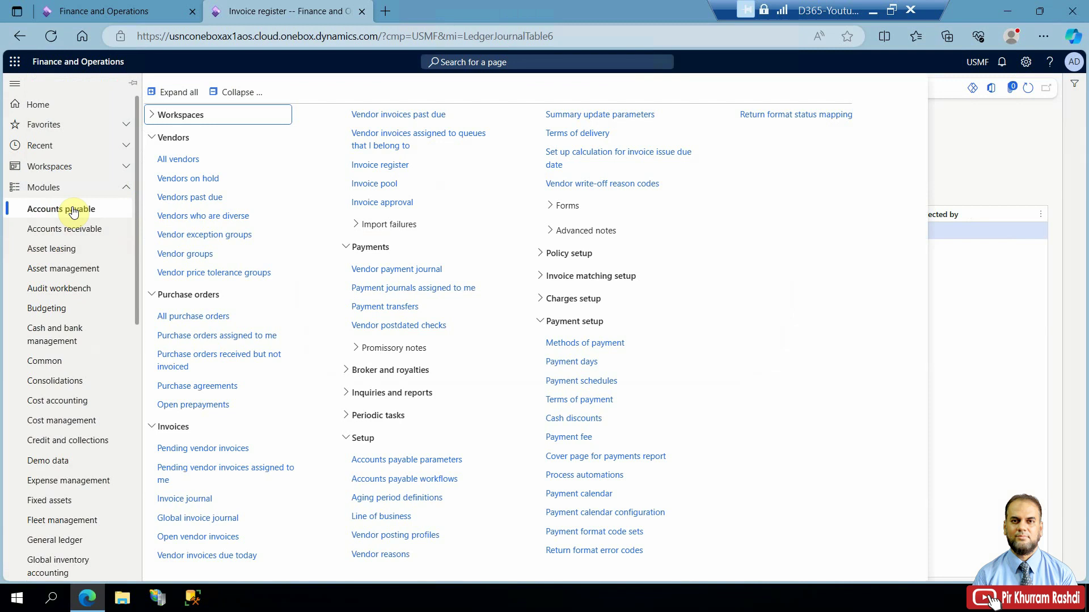
pyautogui.click(374, 183)
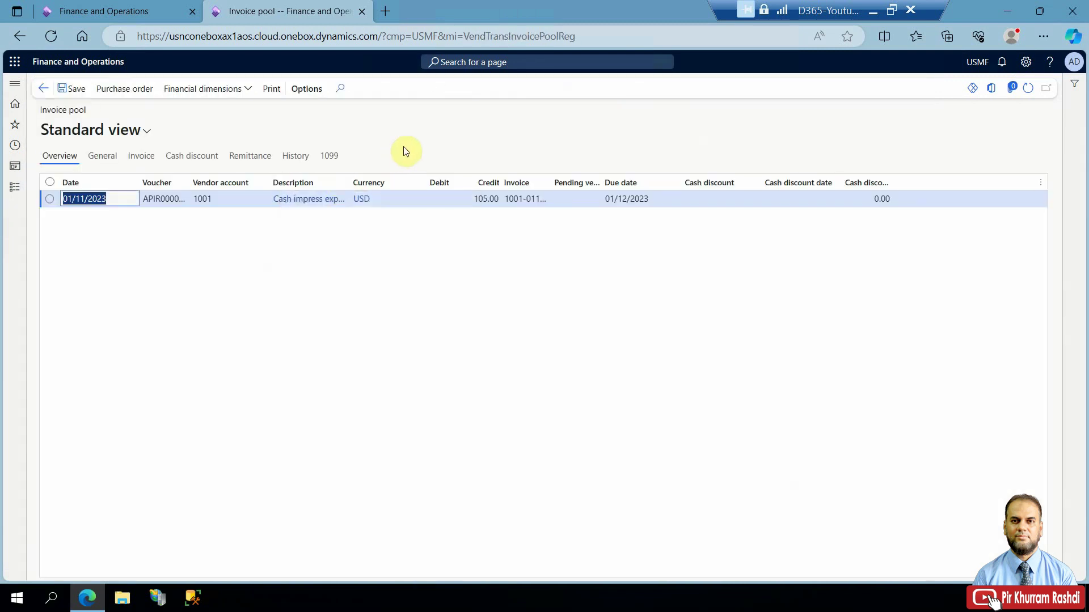
pyautogui.moveTo(348, 179); pyautogui.dragTo(421, 170)
pyautogui.moveTo(624, 182); pyautogui.dragTo(637, 177)
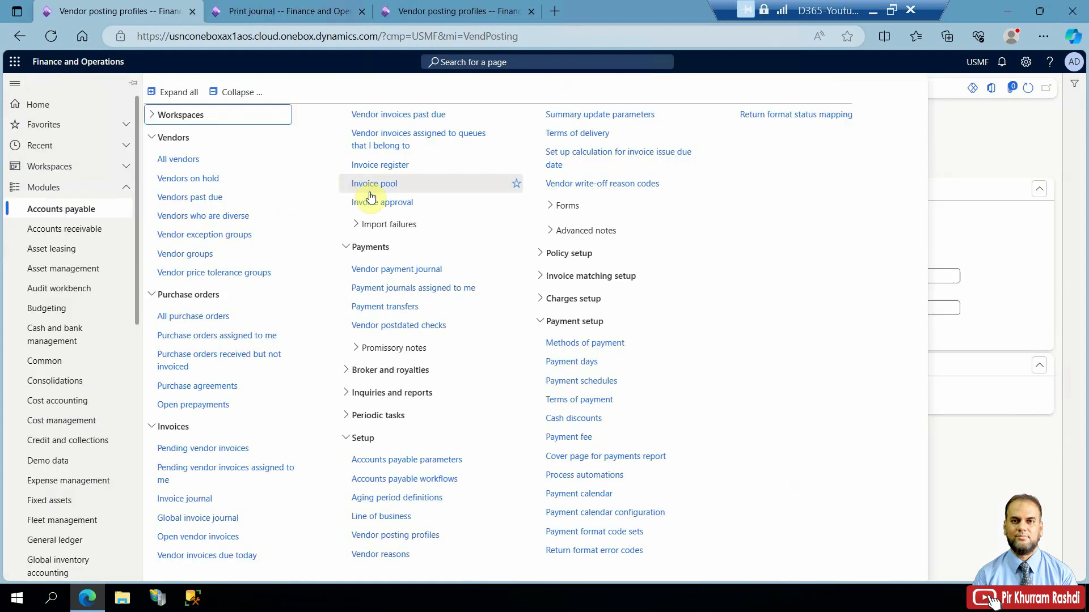
# Create a new Accounts payable invoice approval journal with the journal name APInvApp and open its voucher lines
pyautogui.click(375, 202)
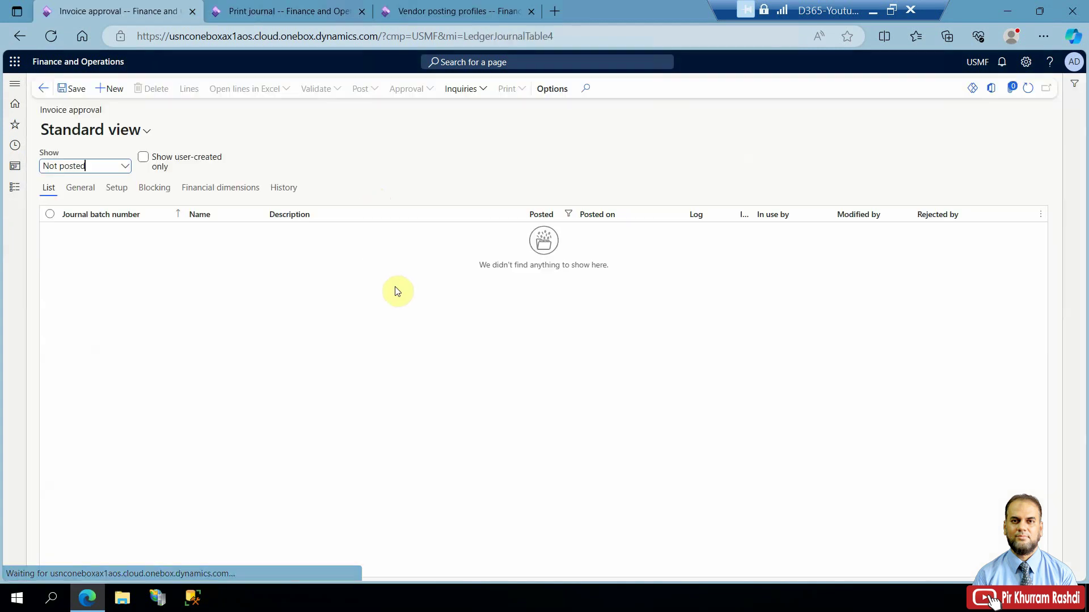
pyautogui.click(110, 89)
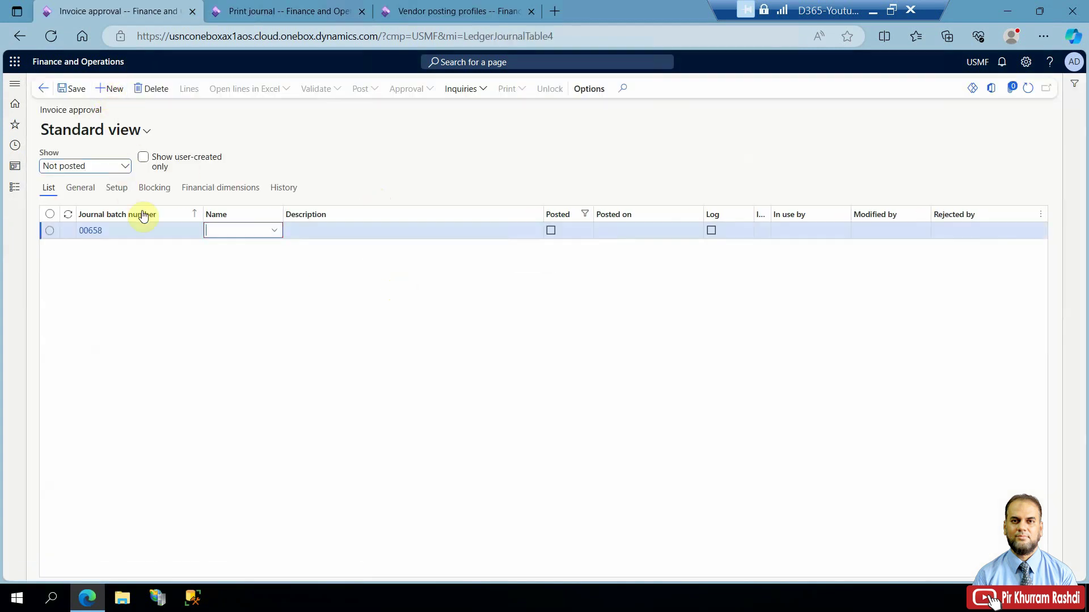
pyautogui.click(274, 231)
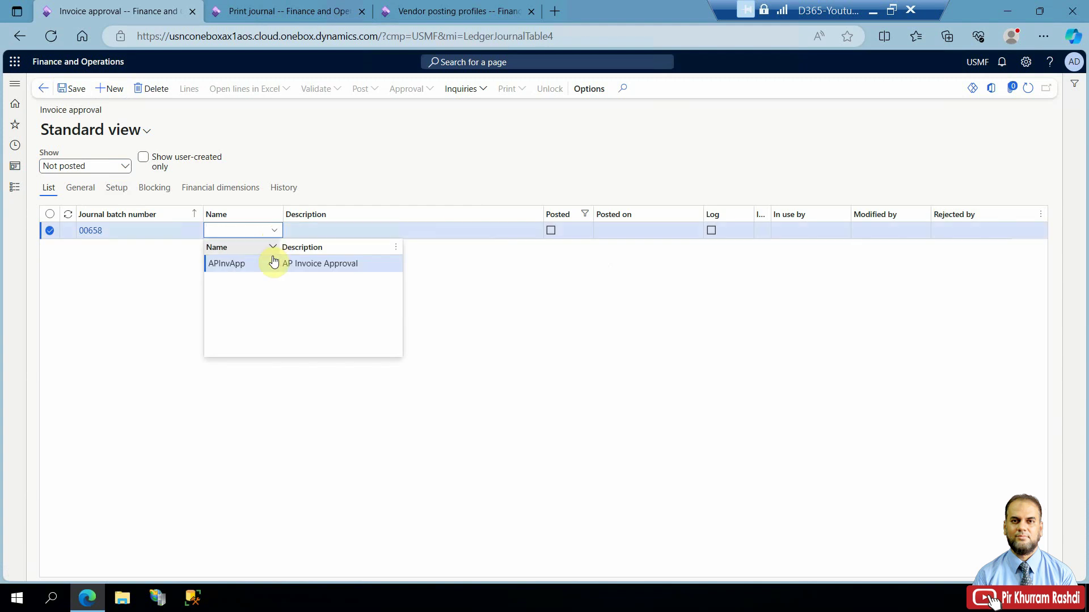
pyautogui.click(272, 264)
pyautogui.click(191, 93)
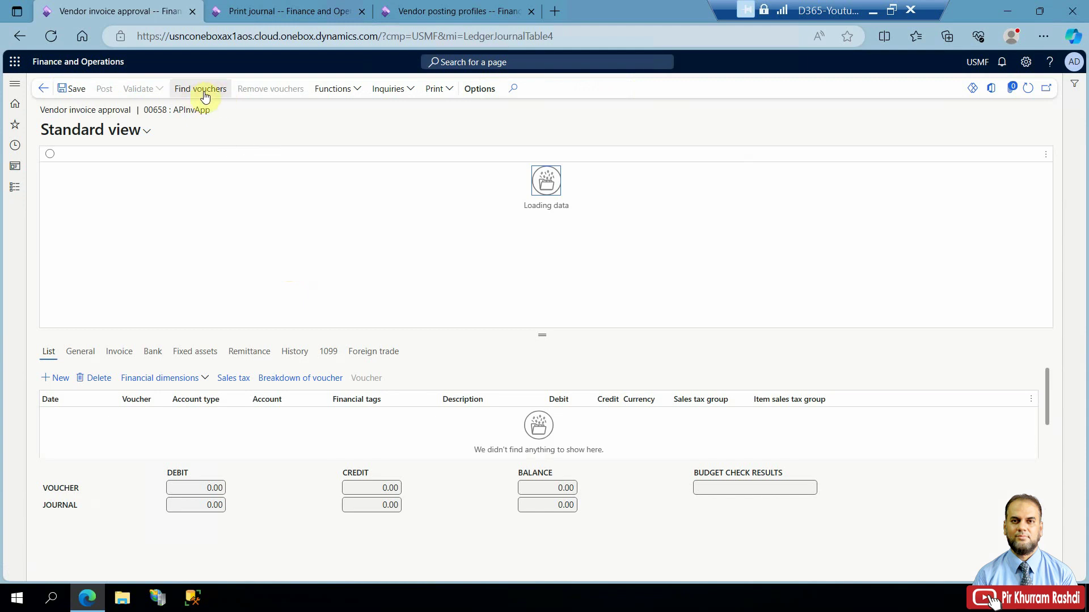
# Find the vouchers awaiting approval, widen the truncated columns to read them, and bring all of them into the approval journal
pyautogui.click(204, 91)
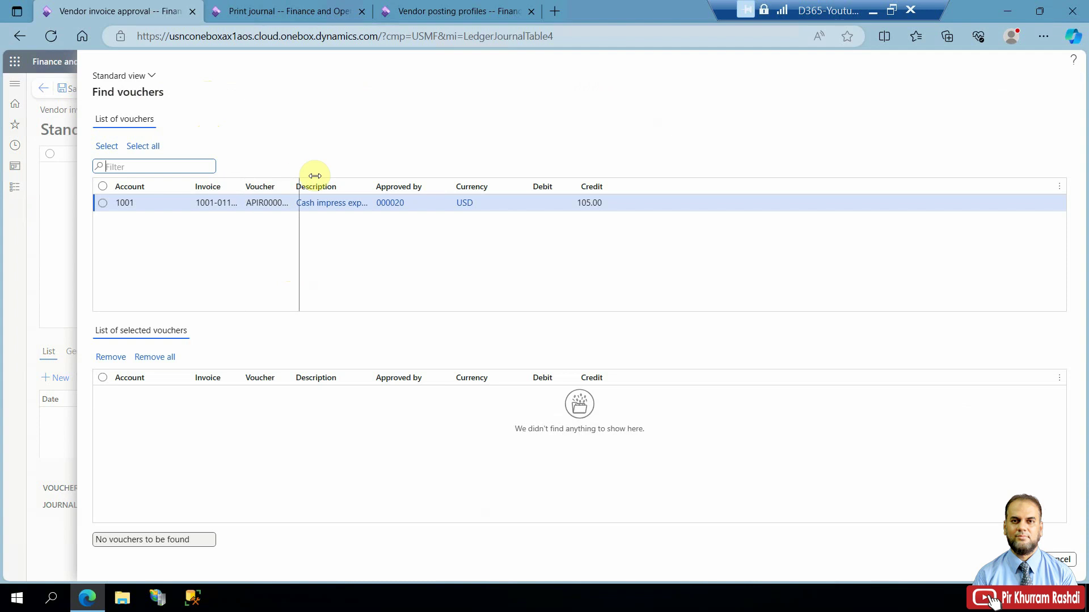
pyautogui.moveTo(315, 176); pyautogui.dragTo(304, 211)
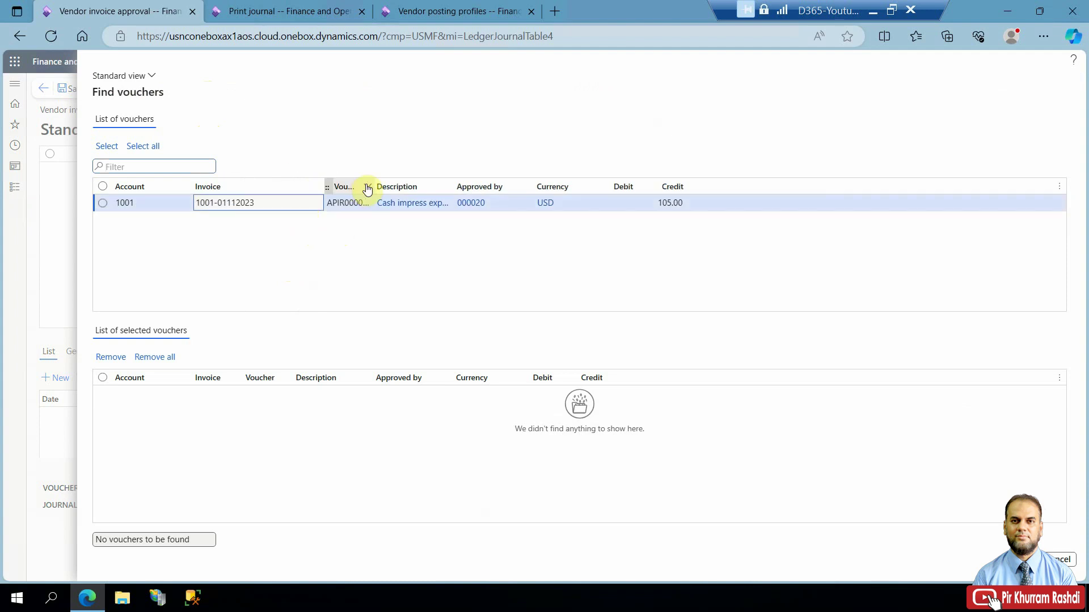
pyautogui.moveTo(372, 175); pyautogui.dragTo(434, 181)
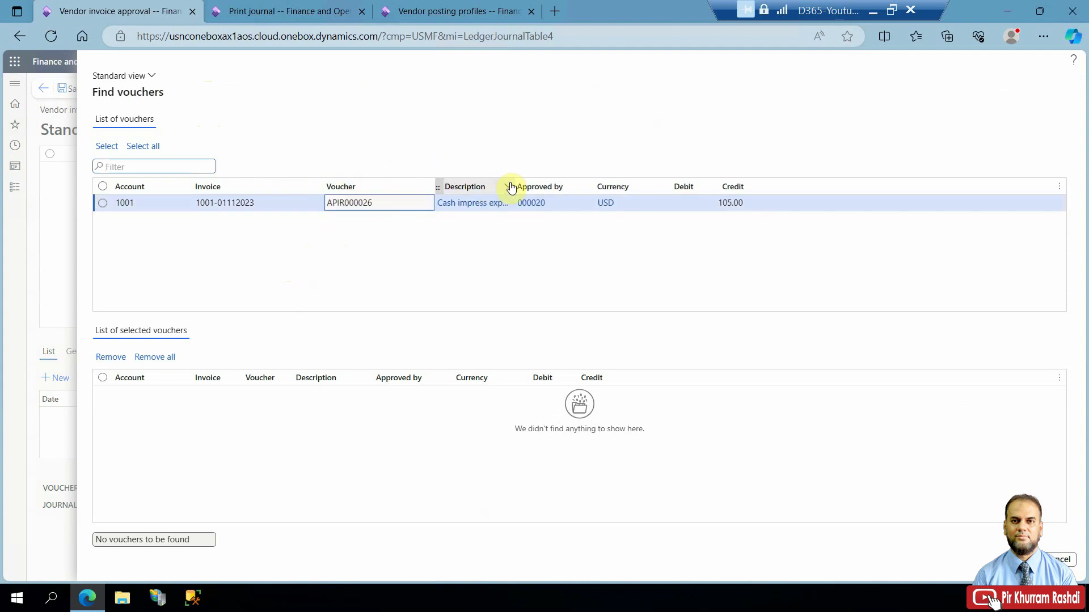
pyautogui.moveTo(511, 178); pyautogui.dragTo(568, 181)
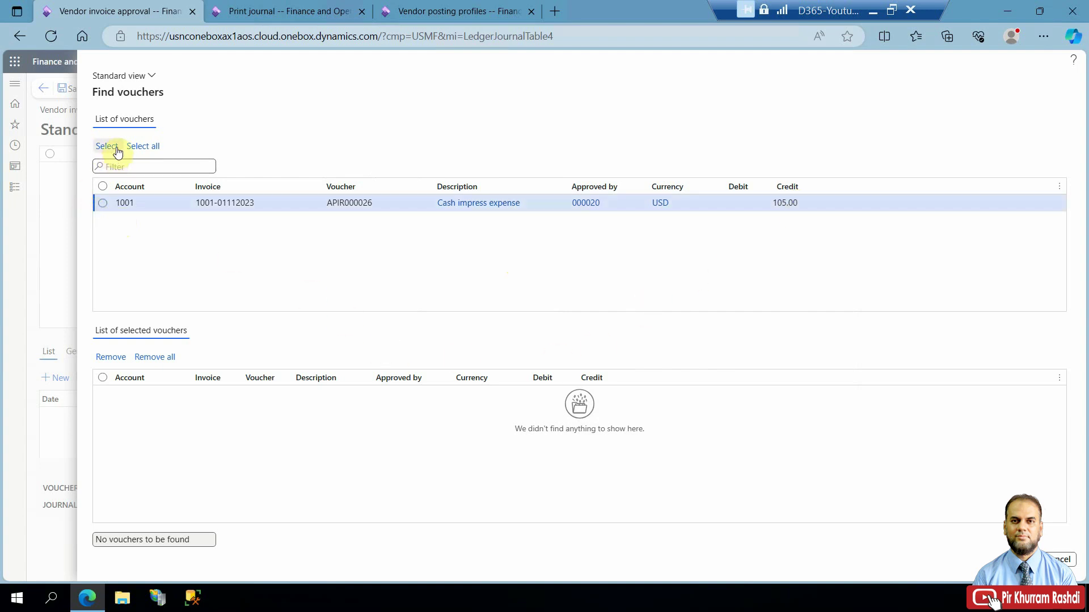
pyautogui.click(145, 147)
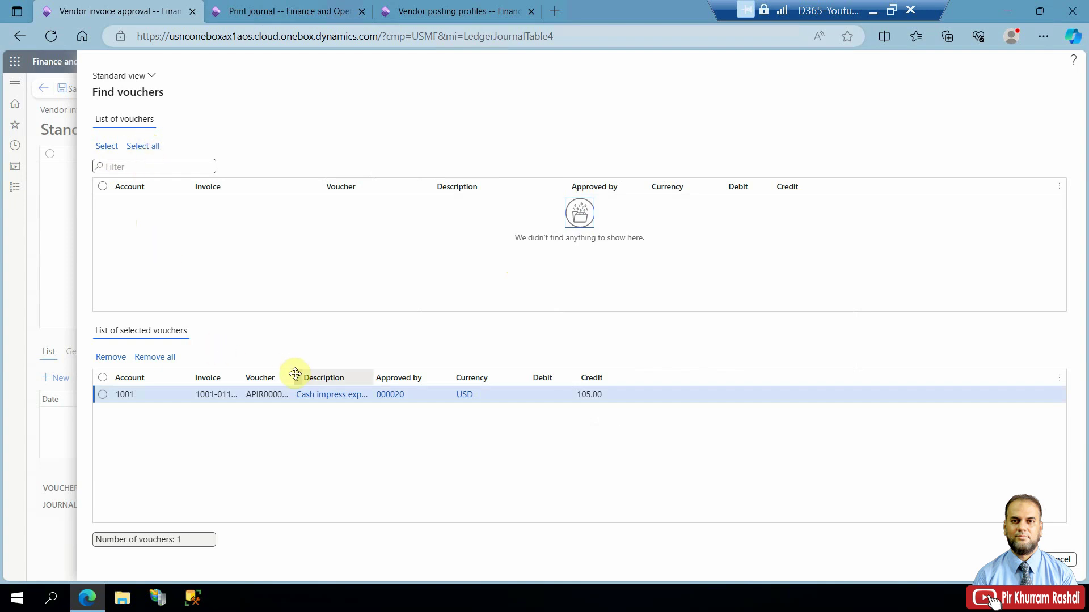
pyautogui.moveTo(292, 377); pyautogui.dragTo(334, 377)
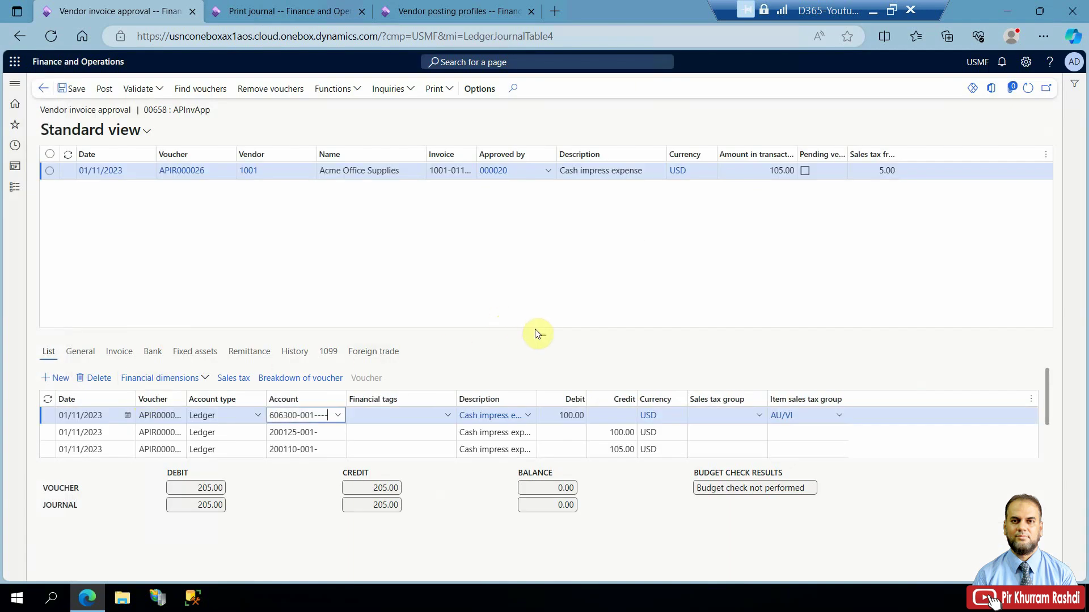
# Enlarge the voucher lines grid and its Description column to examine the debit and credit amounts of each ledger line
pyautogui.moveTo(539, 335); pyautogui.dragTo(539, 222)
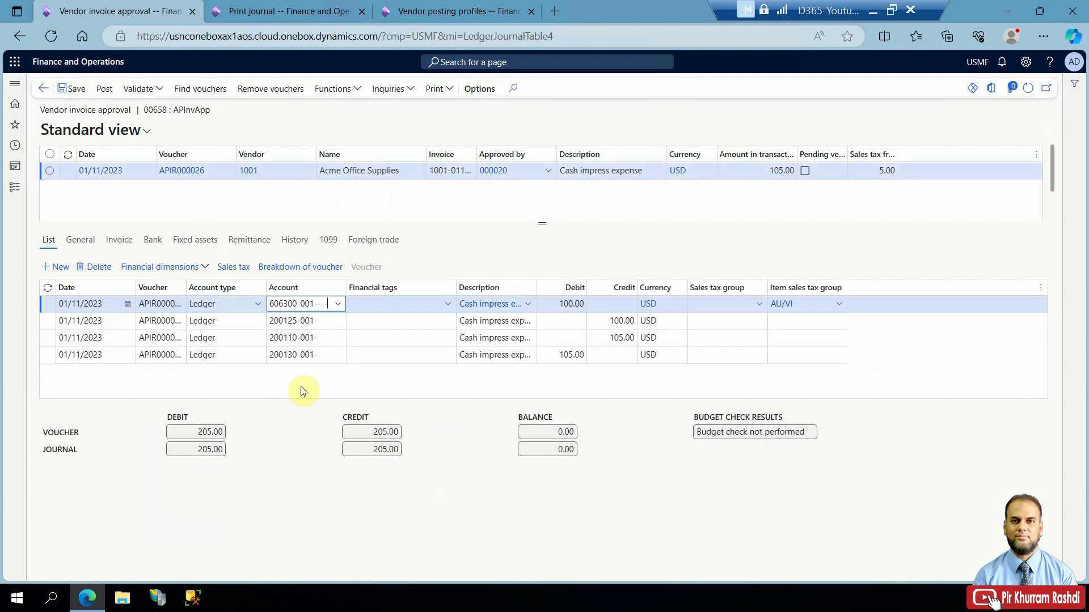
pyautogui.moveTo(536, 284); pyautogui.dragTo(627, 284)
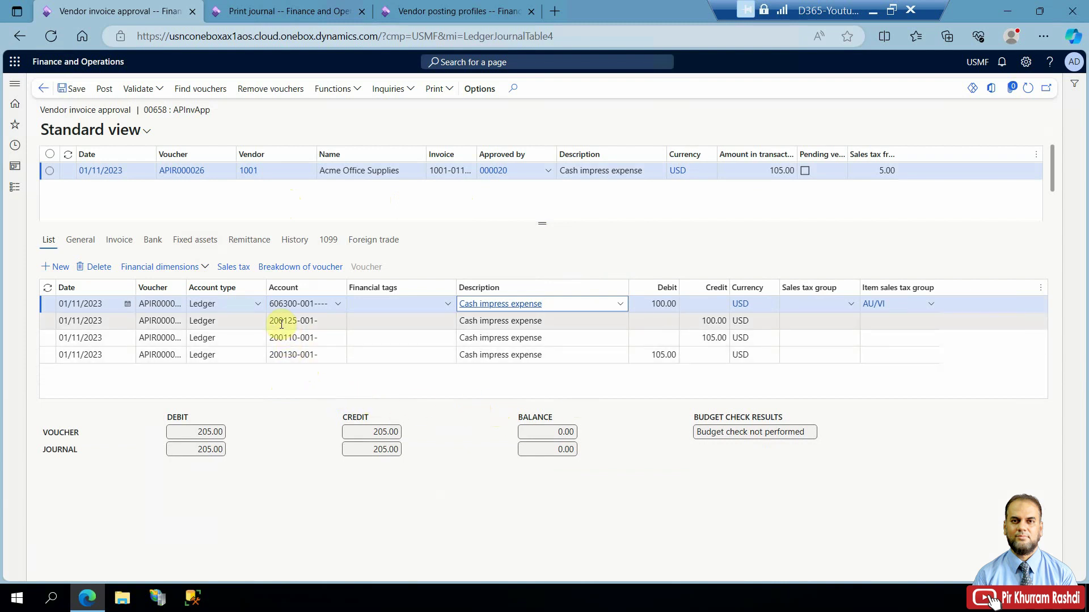
pyautogui.moveTo(281, 320)
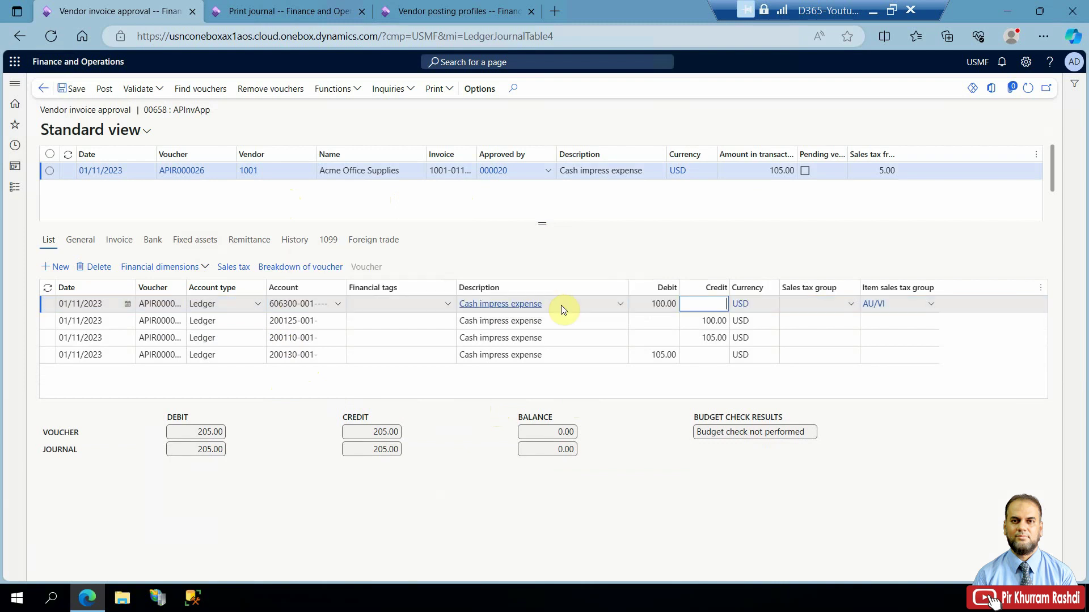
pyautogui.press('Tab')
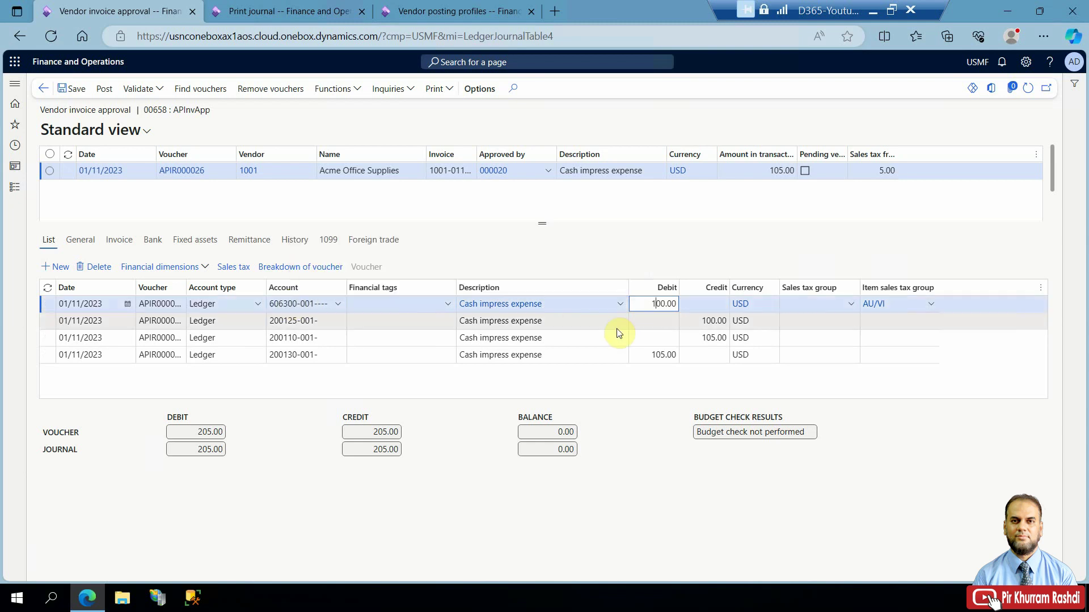
pyautogui.moveTo(645, 304); pyautogui.dragTo(685, 304)
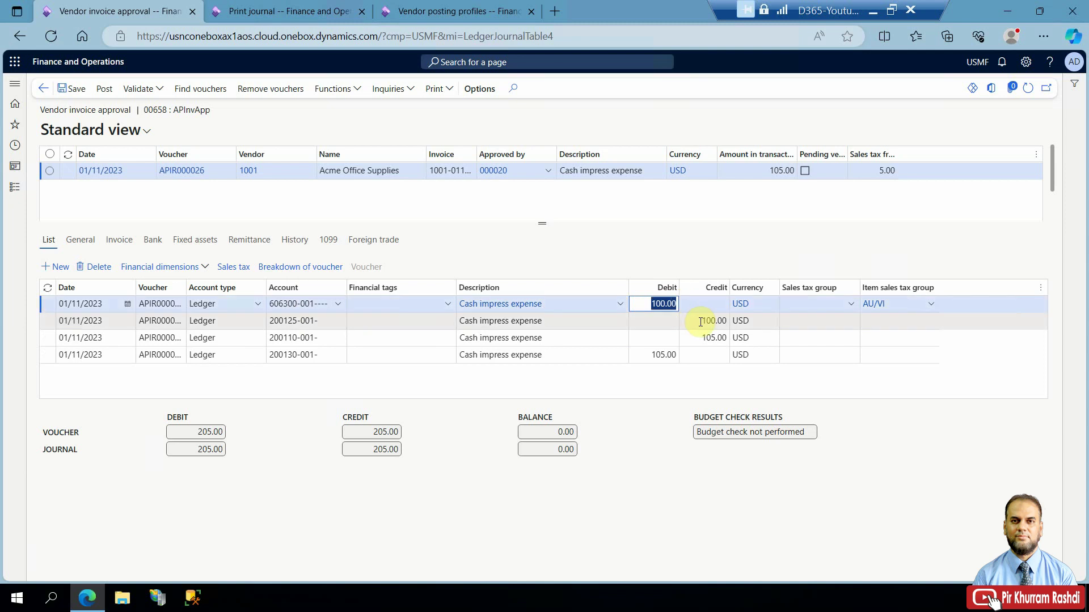
pyautogui.click(703, 321)
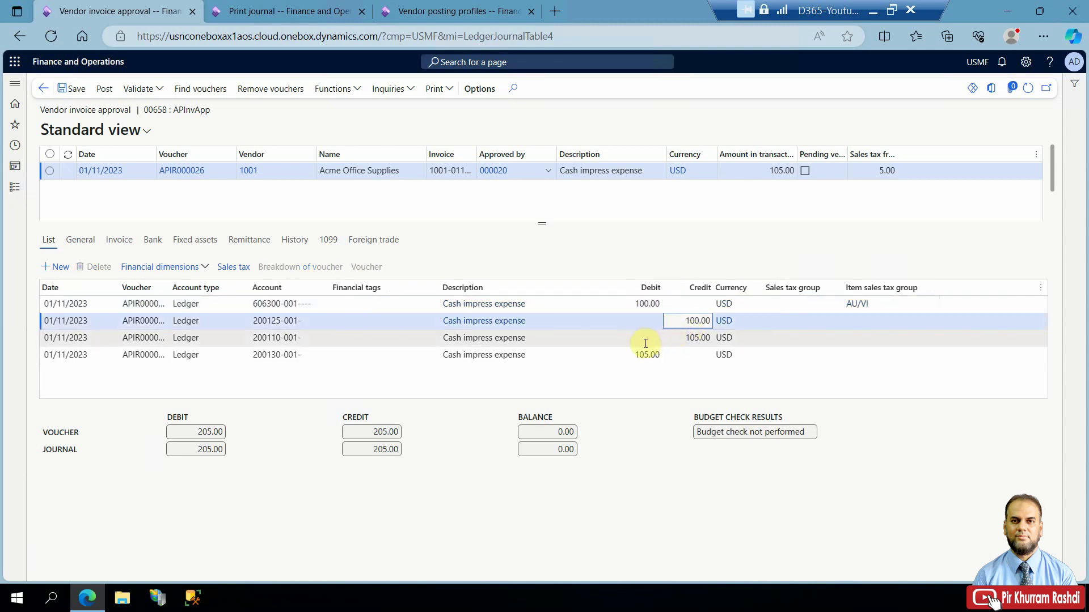
pyautogui.click(691, 338)
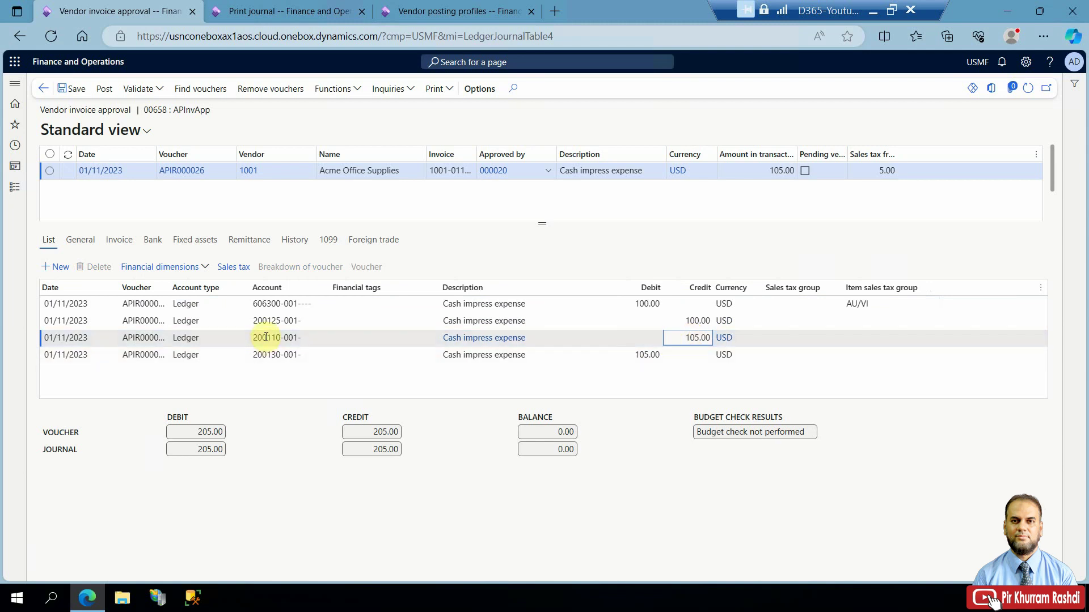
# Examine the main account names behind ledger accounts 200110 and 200130 and compare their credit and debit lines
pyautogui.moveTo(266, 338)
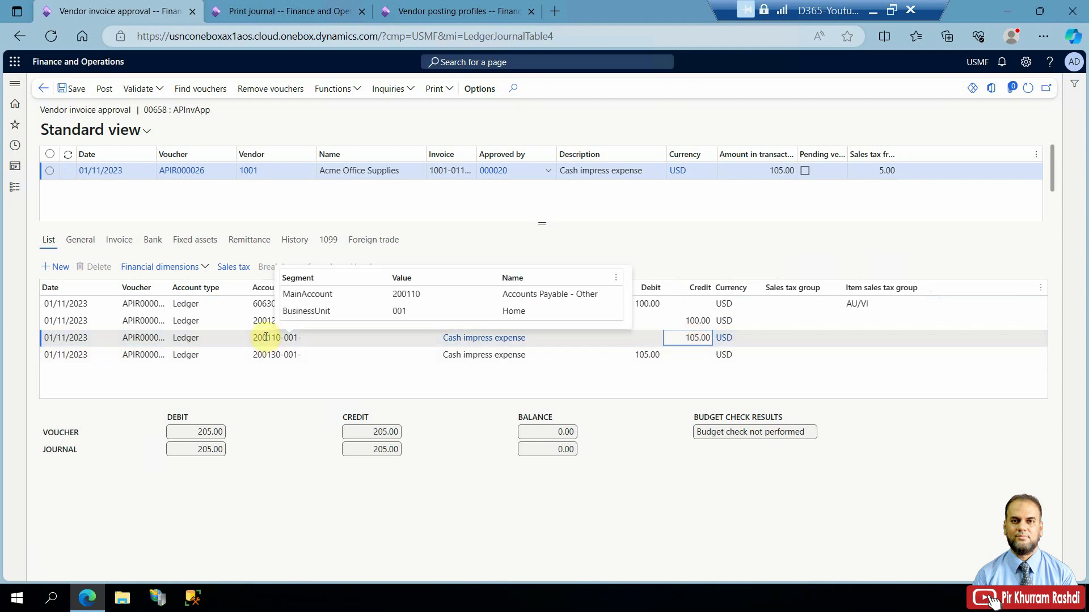
pyautogui.click(267, 354)
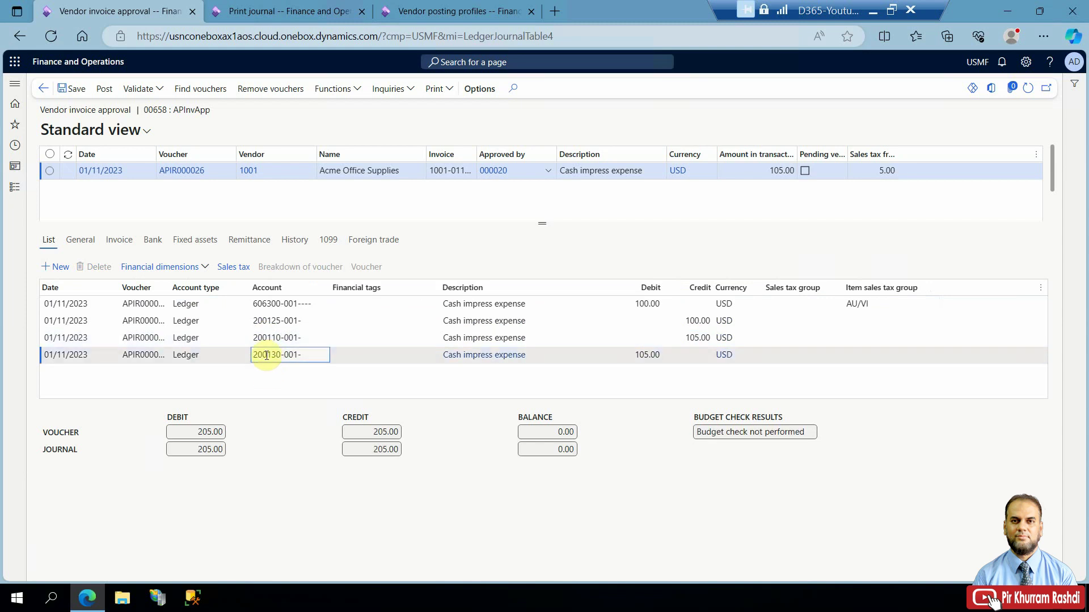
pyautogui.moveTo(266, 355)
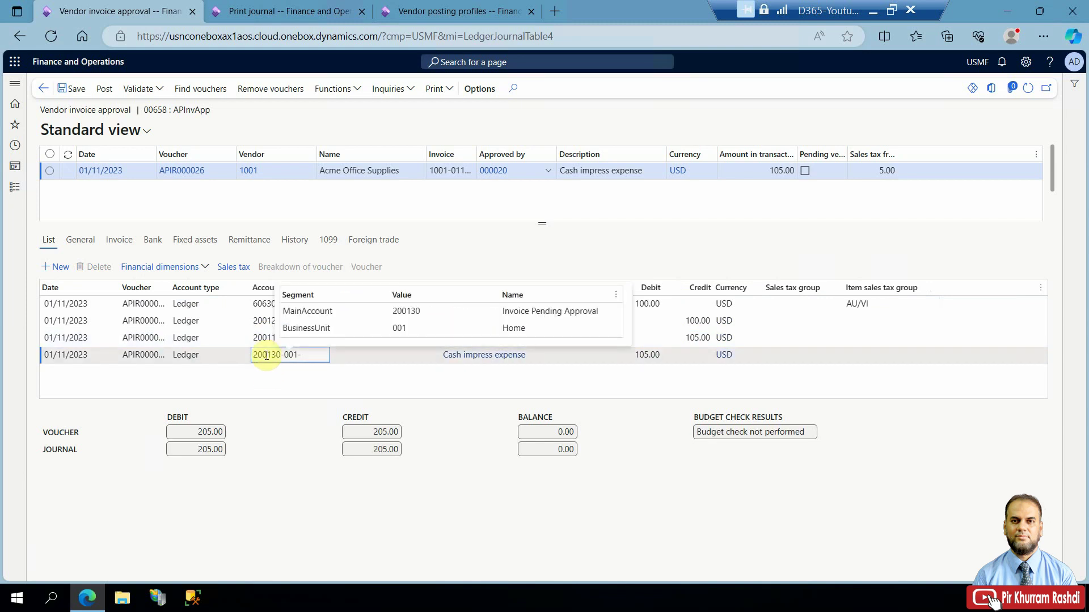
pyautogui.click(646, 355)
pyautogui.click(699, 339)
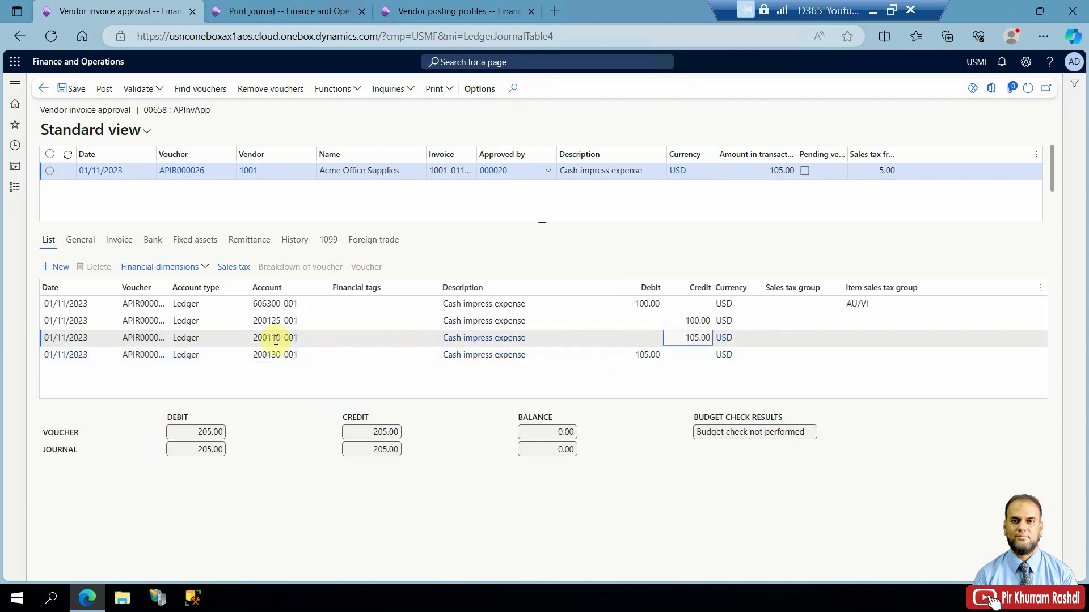
pyautogui.moveTo(273, 338)
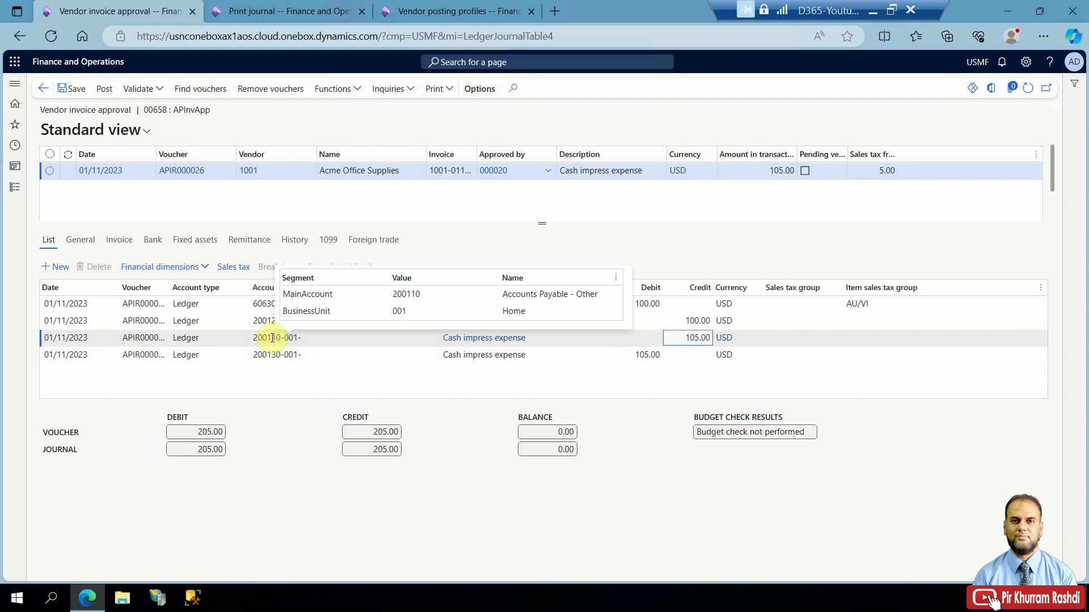
pyautogui.click(643, 355)
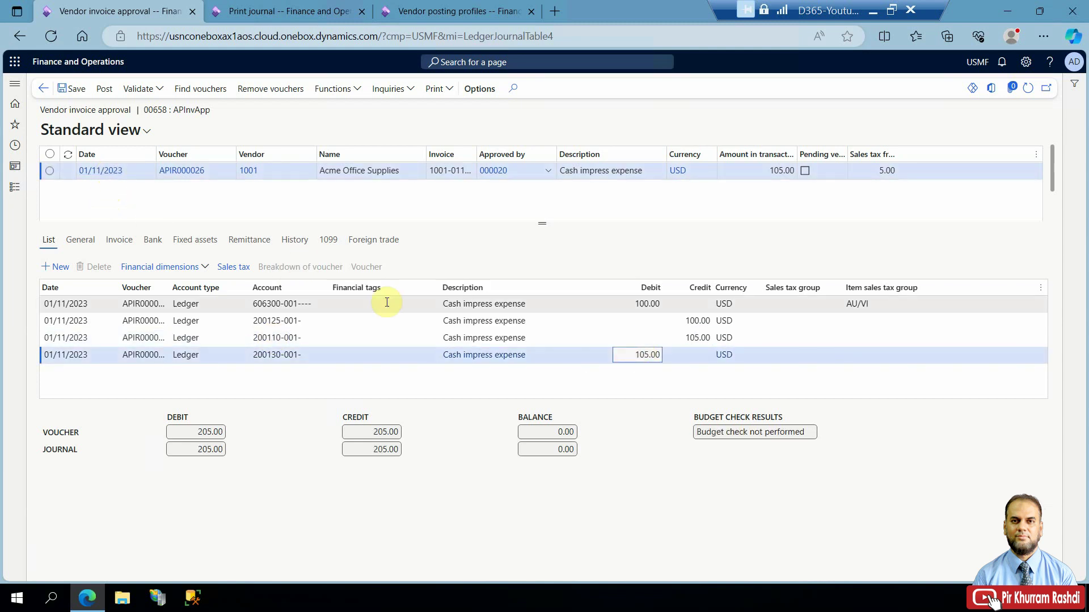
pyautogui.click(269, 304)
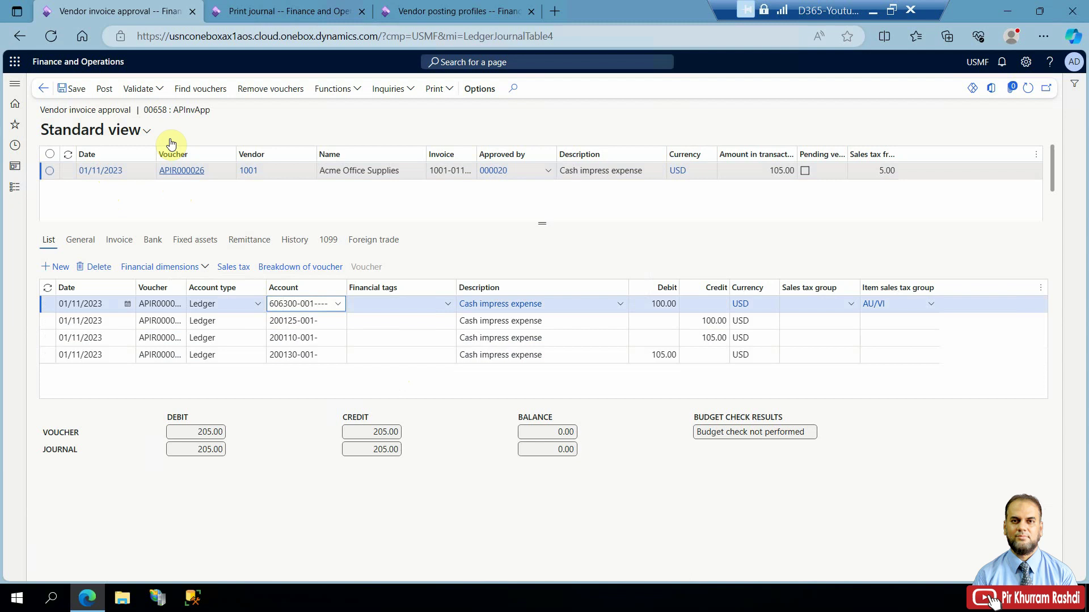
# Validate the invoice approval journal and post it
pyautogui.click(158, 95)
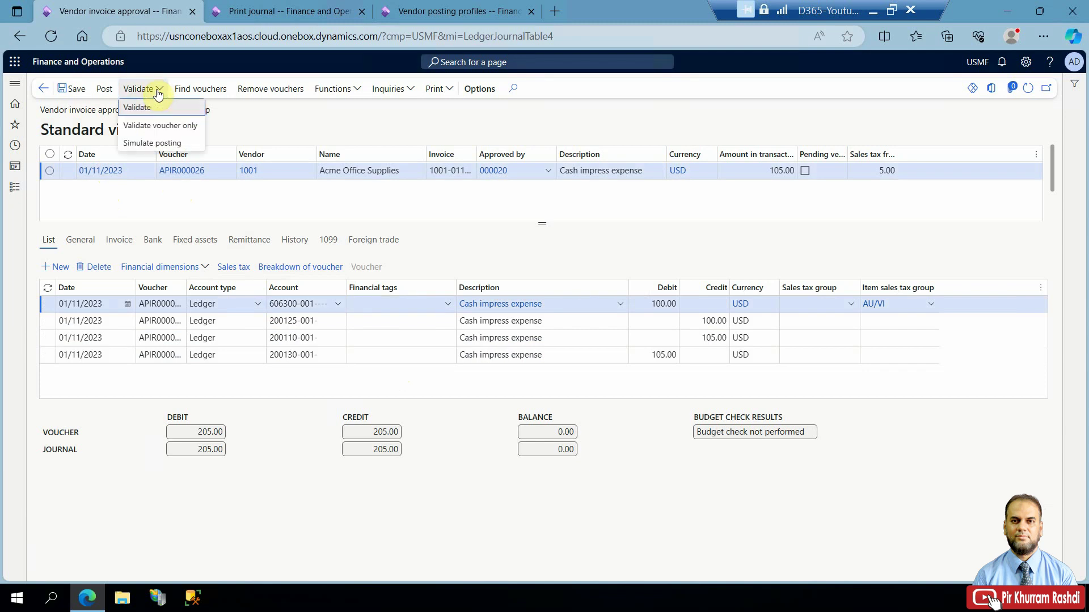
pyautogui.click(156, 110)
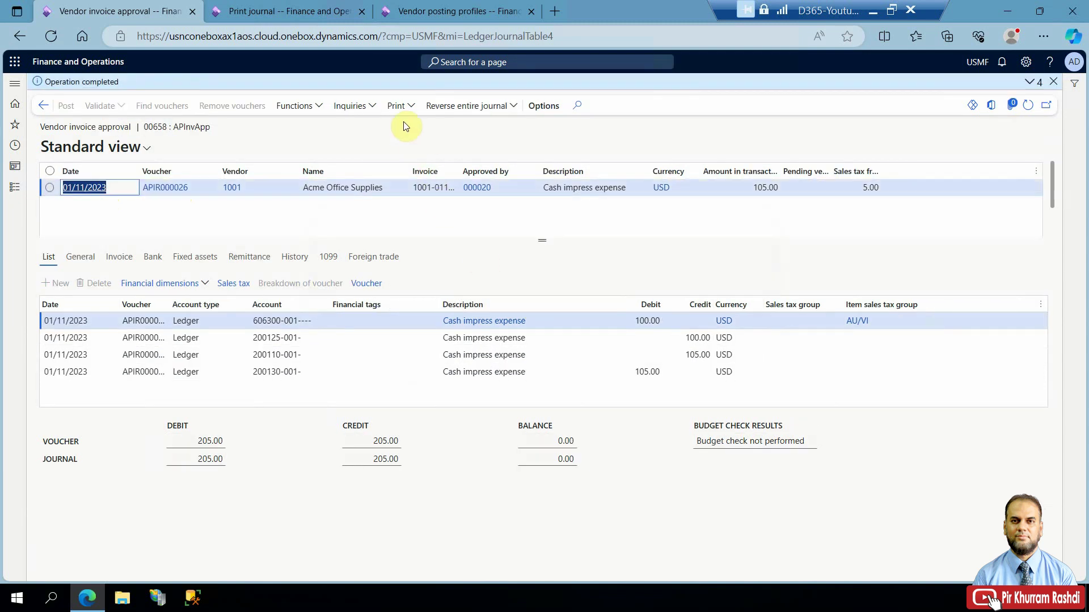
# Generate the Journal printout for the posted approval journal and examine its ledger lines, approval status and net differences by account
pyautogui.click(399, 108)
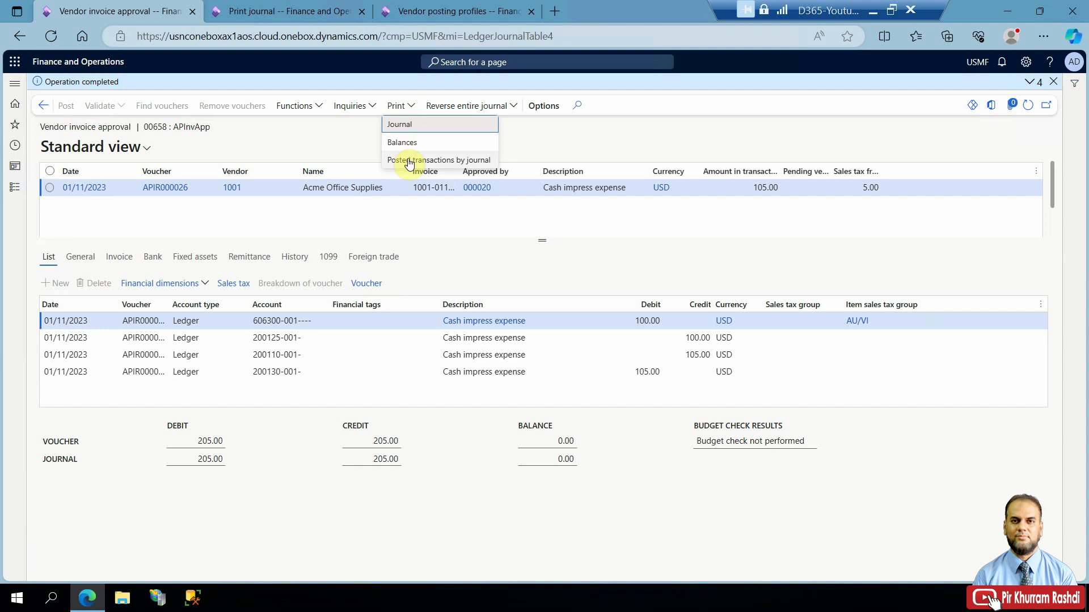
pyautogui.click(411, 128)
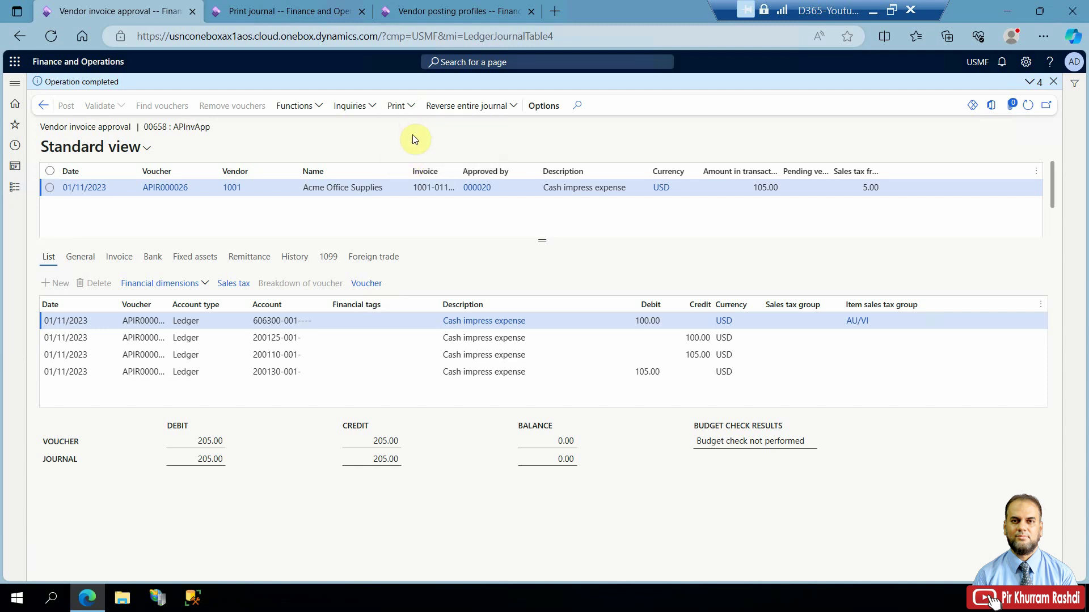
pyautogui.moveTo(1083, 221); pyautogui.dragTo(1057, 362)
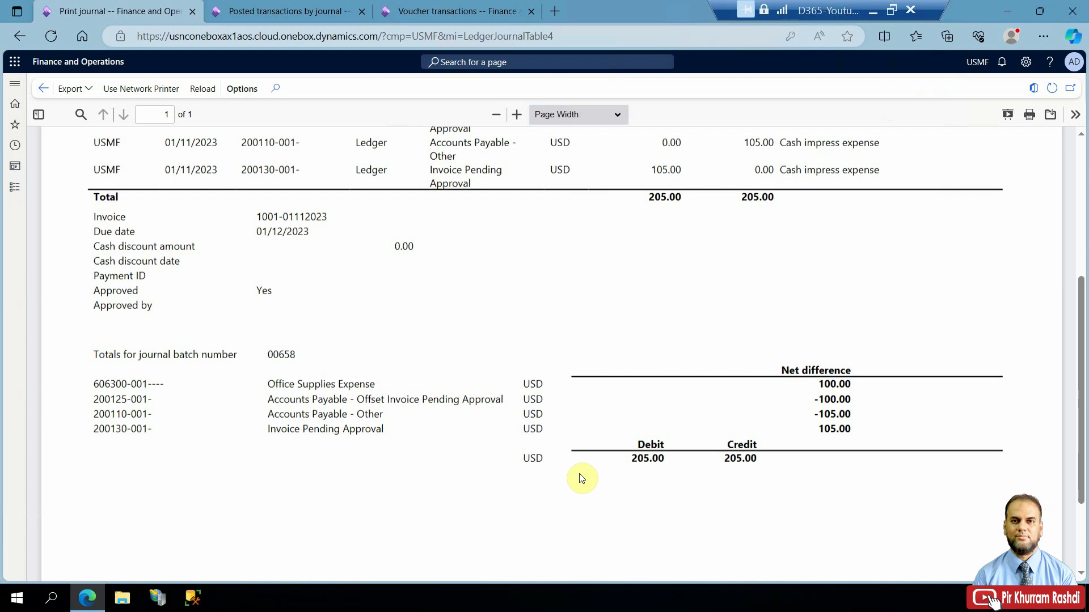
pyautogui.scroll(3, 581, 478)
pyautogui.scroll(-3, 582, 476)
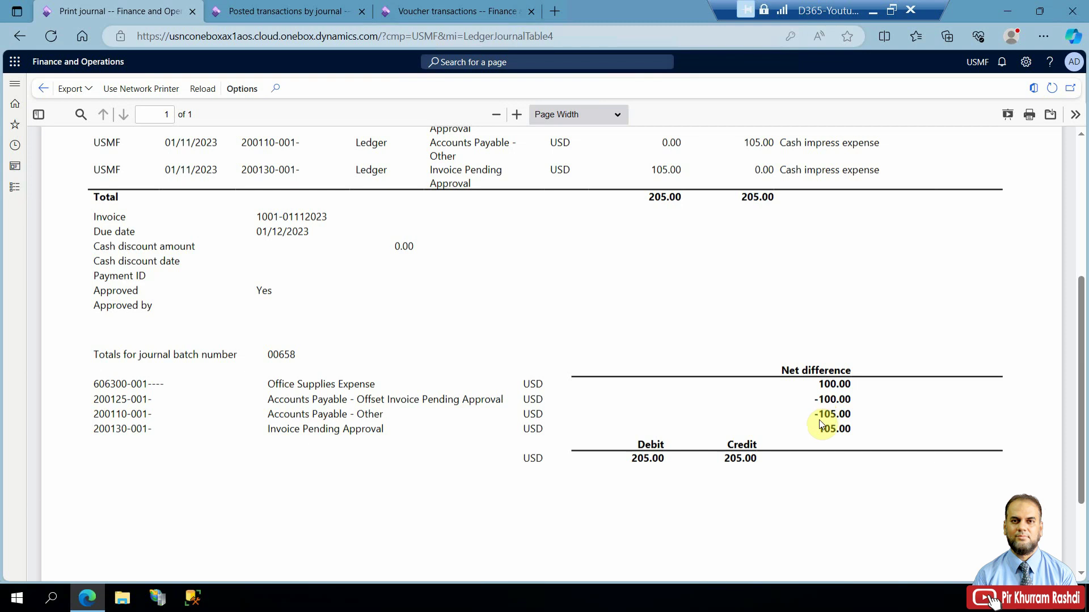
pyautogui.moveTo(817, 429); pyautogui.dragTo(849, 429)
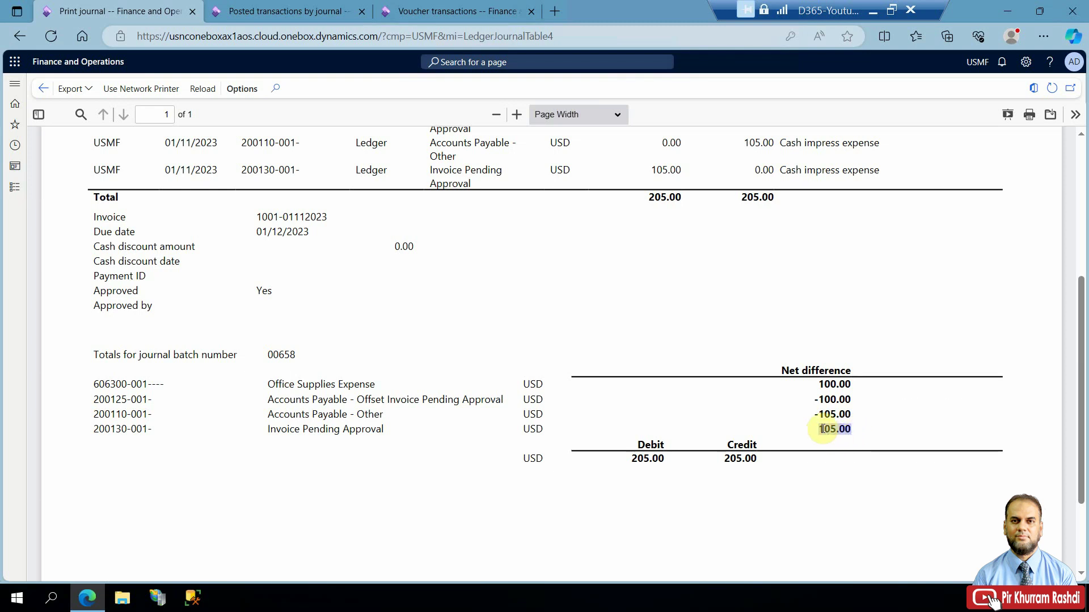
pyautogui.scroll(5, 811, 454)
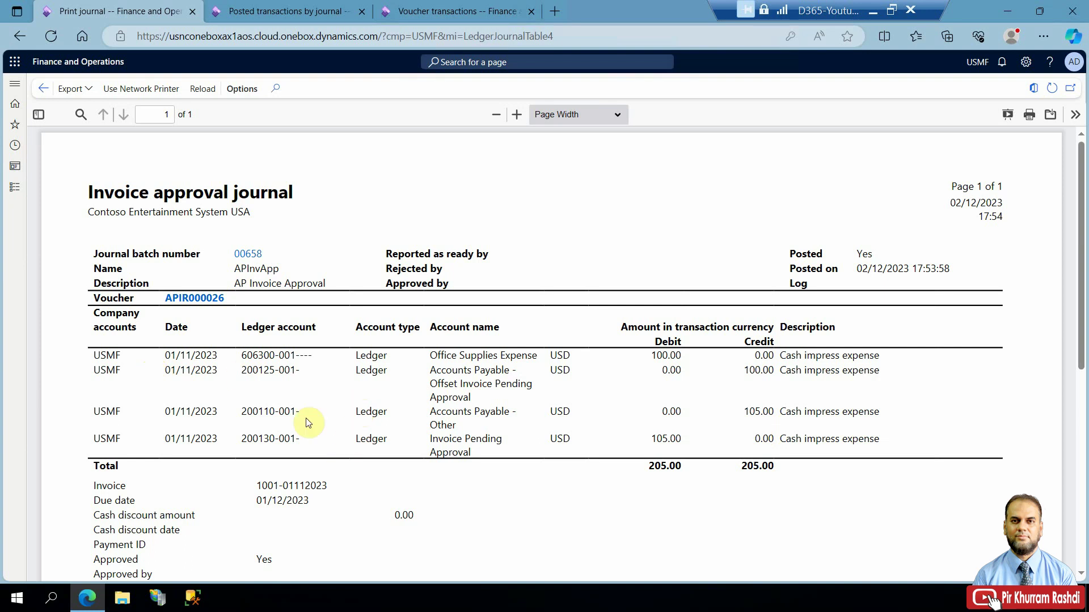
# Open the Accounts payable module navigation from the printed journal report
pyautogui.click(11, 189)
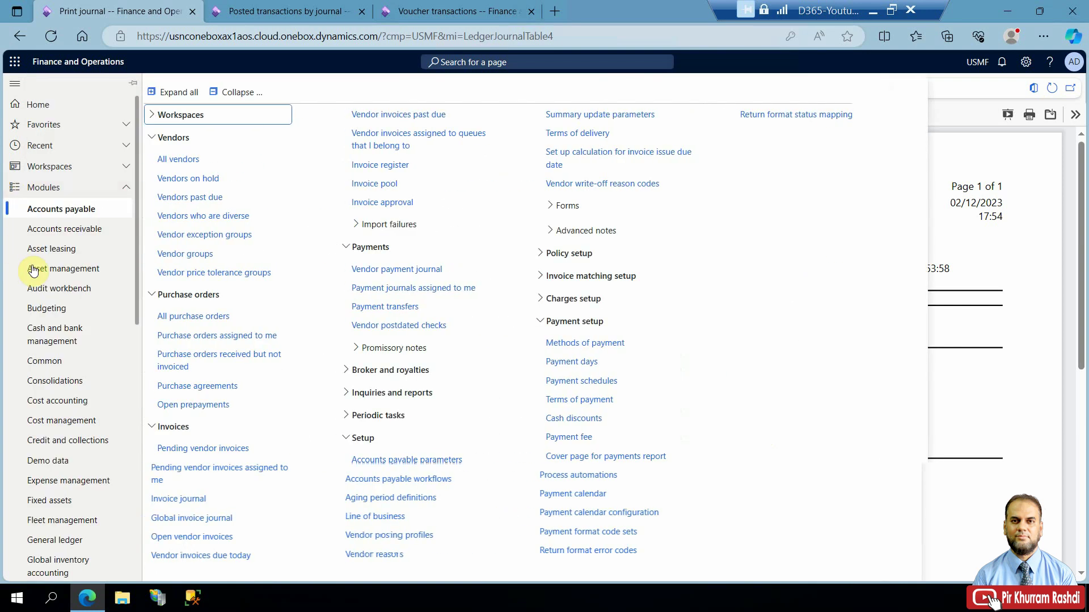